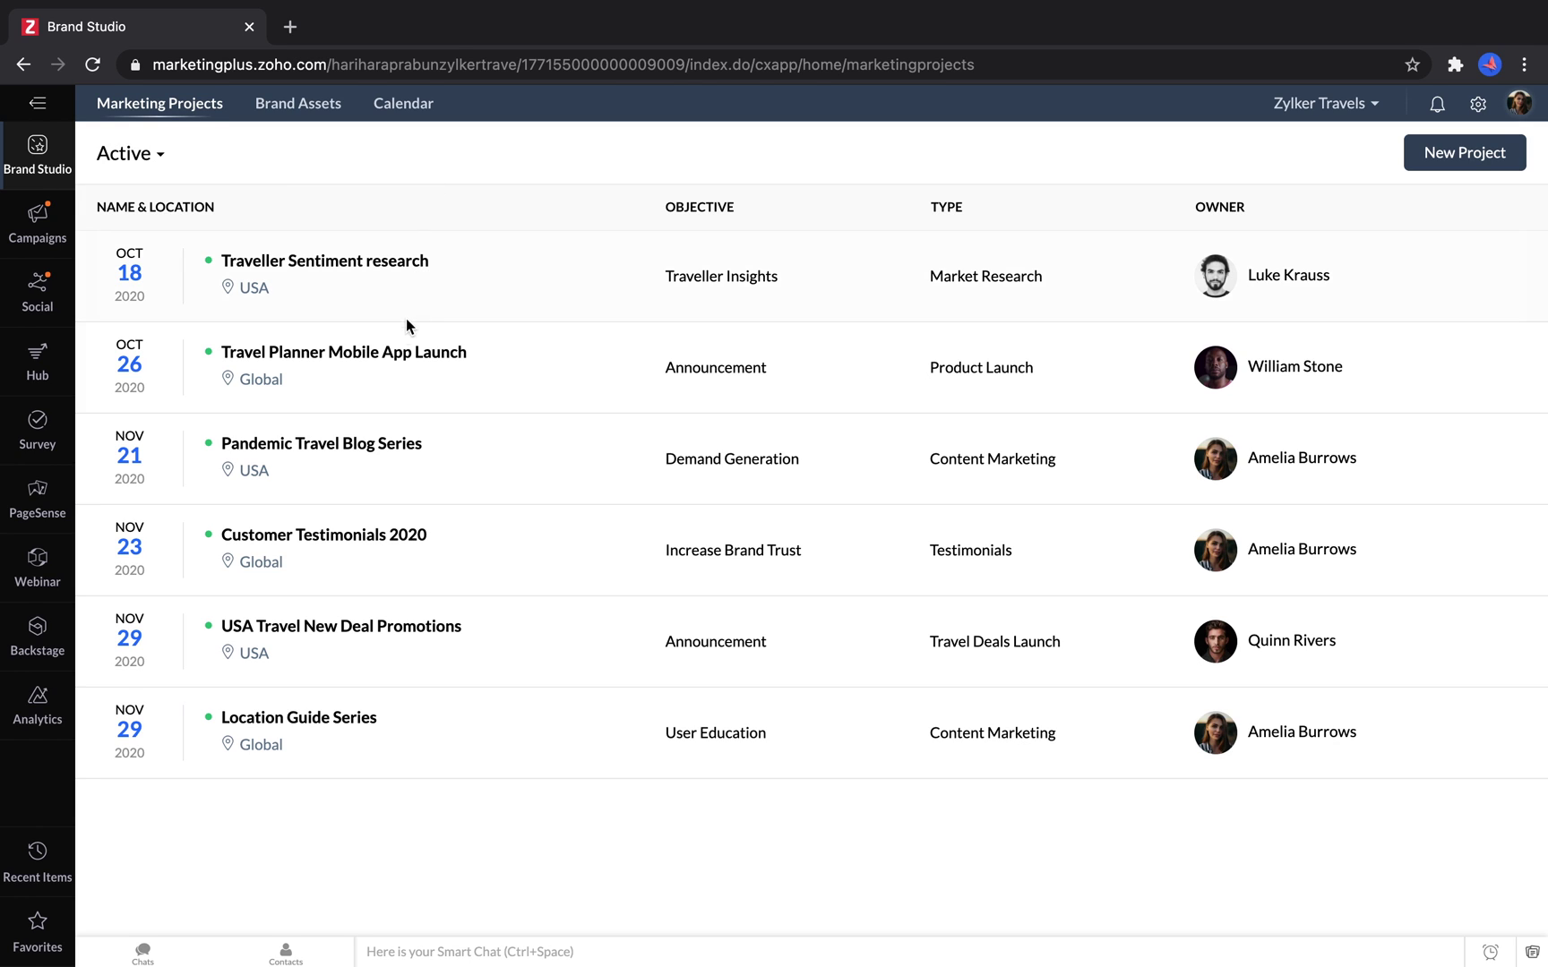
Step: In Travel Planner Mobile App Launch, move 'Check with Amelia for Survey question' to On Hold, then view Resources
click(390, 351)
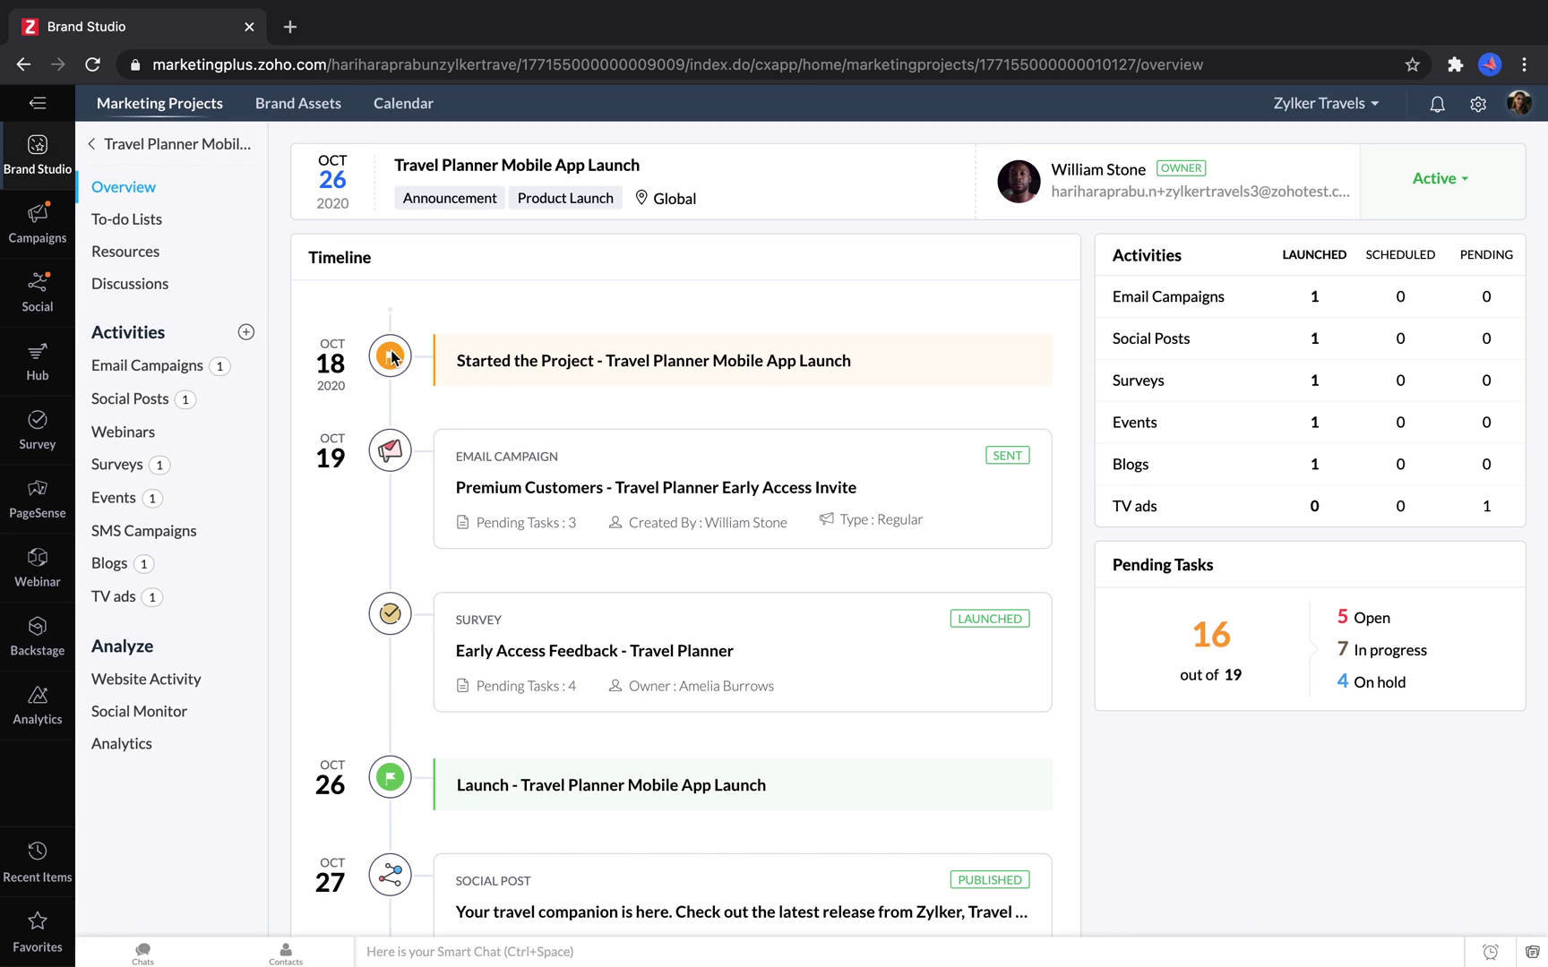
click(156, 226)
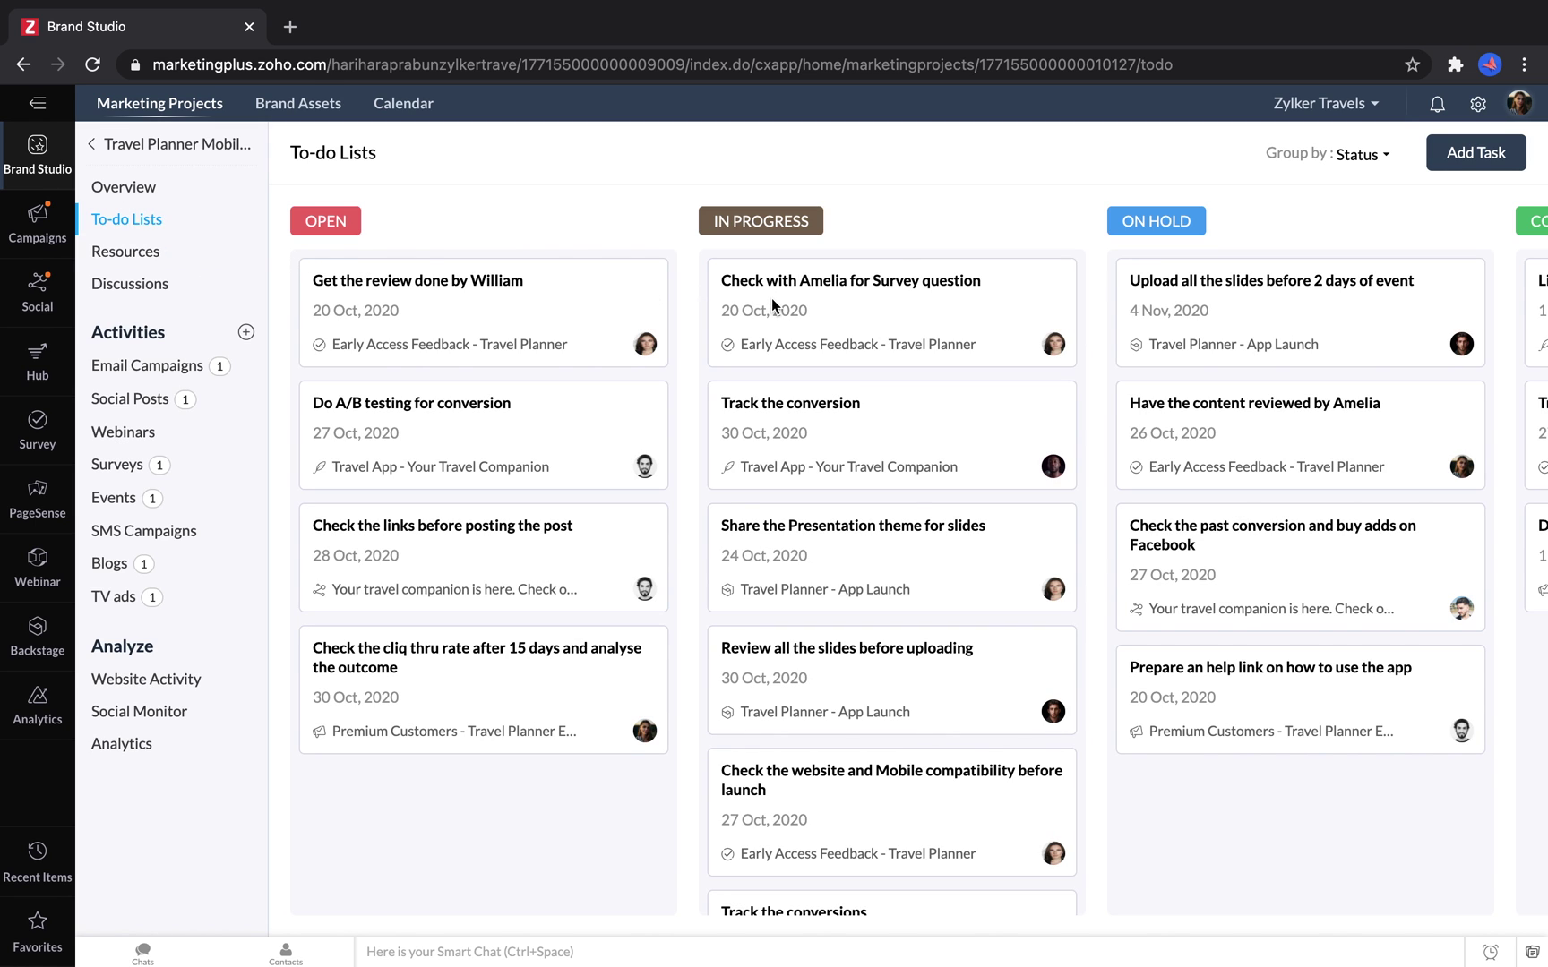
drag(771, 298, 1166, 406)
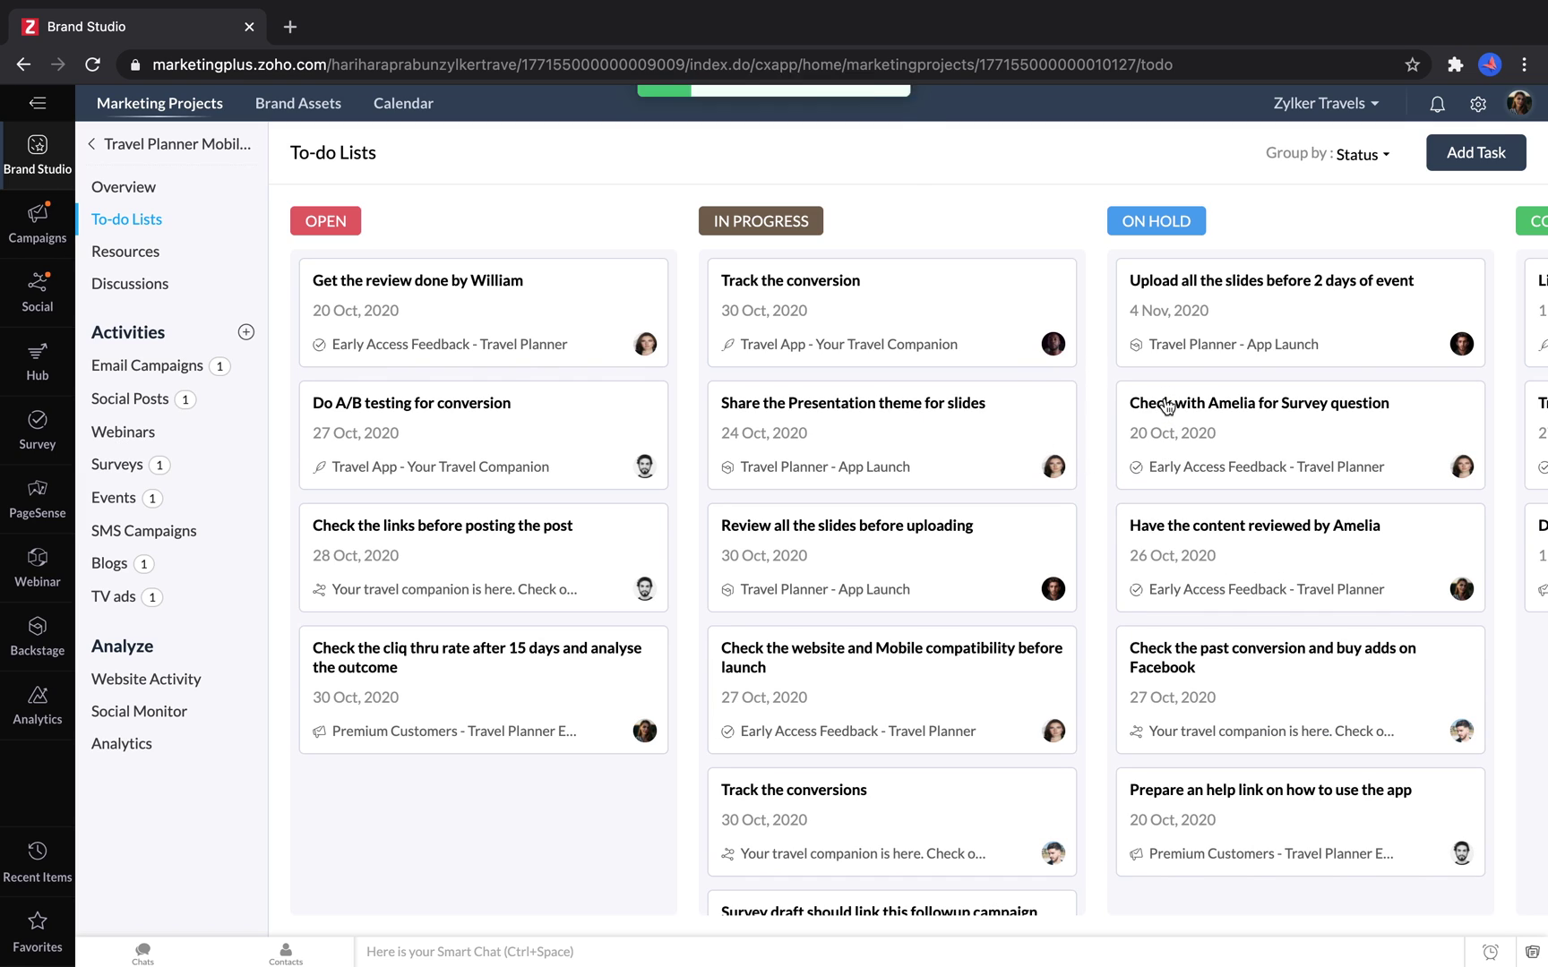
click(156, 253)
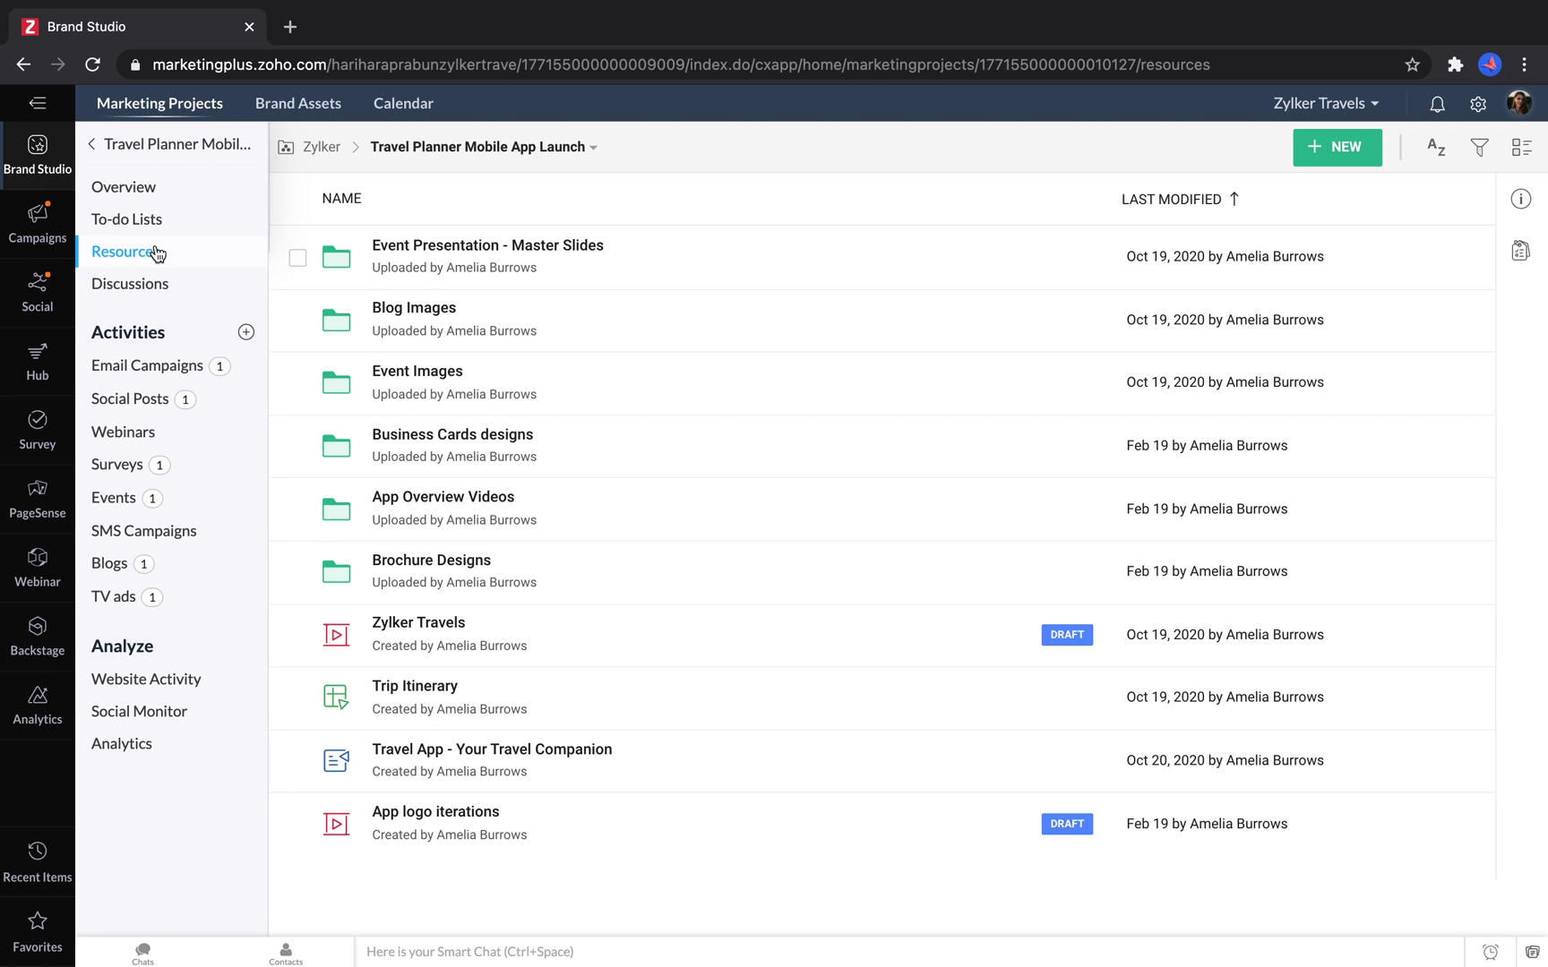
Step: Look through project Discussions, Surveys and new-activity choices, then open the Website Activity heatmap
click(158, 285)
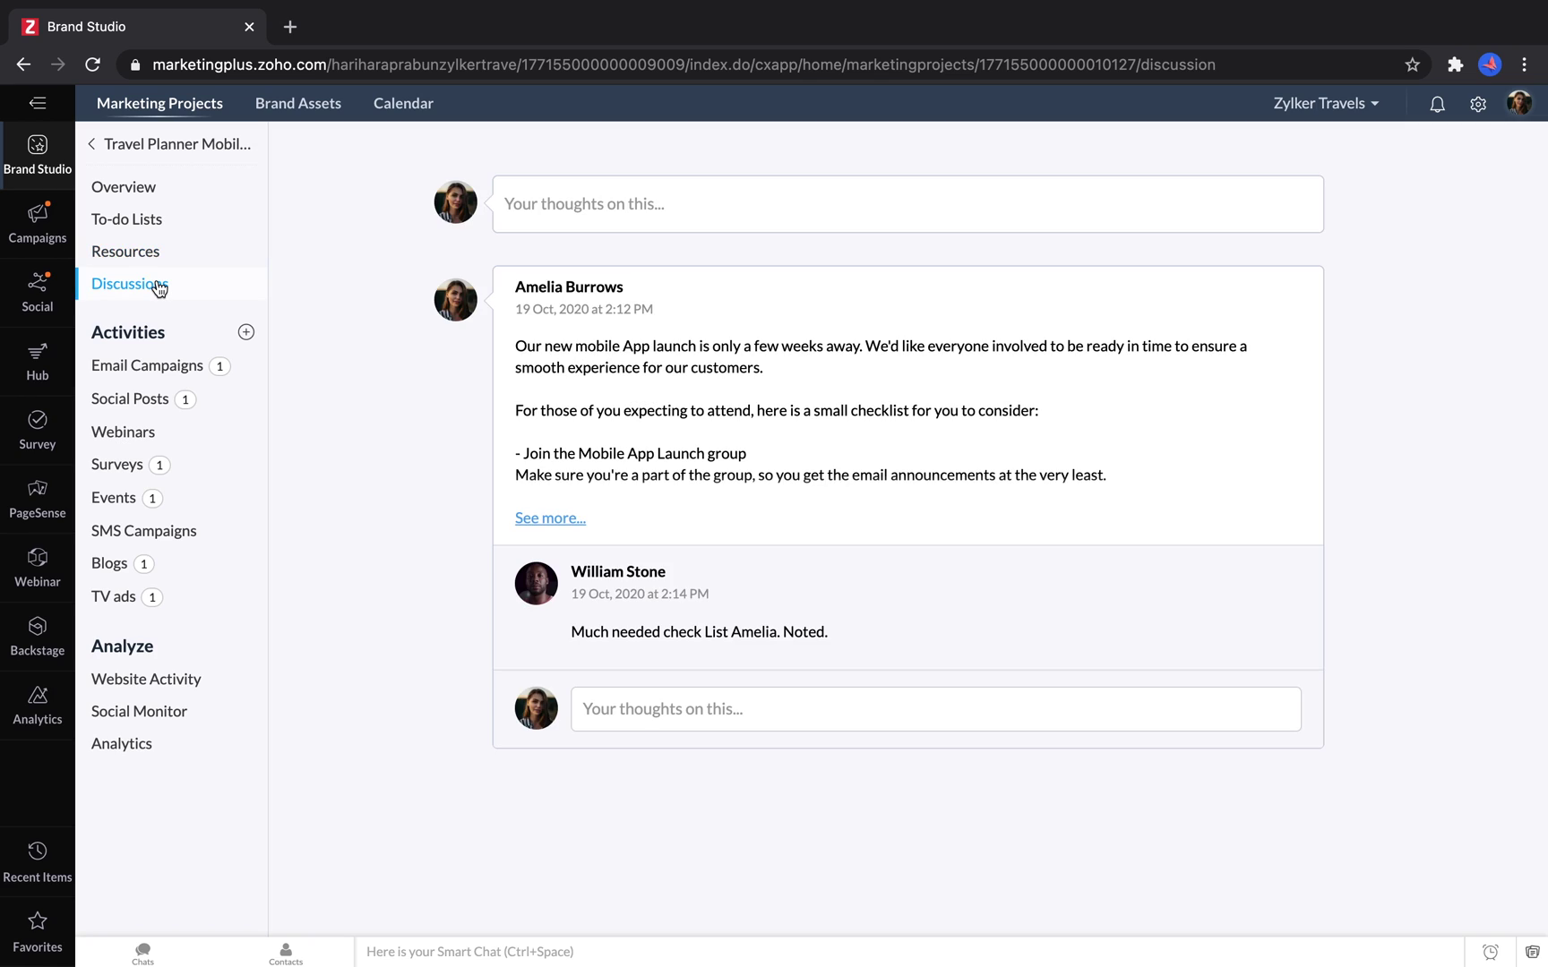
click(158, 463)
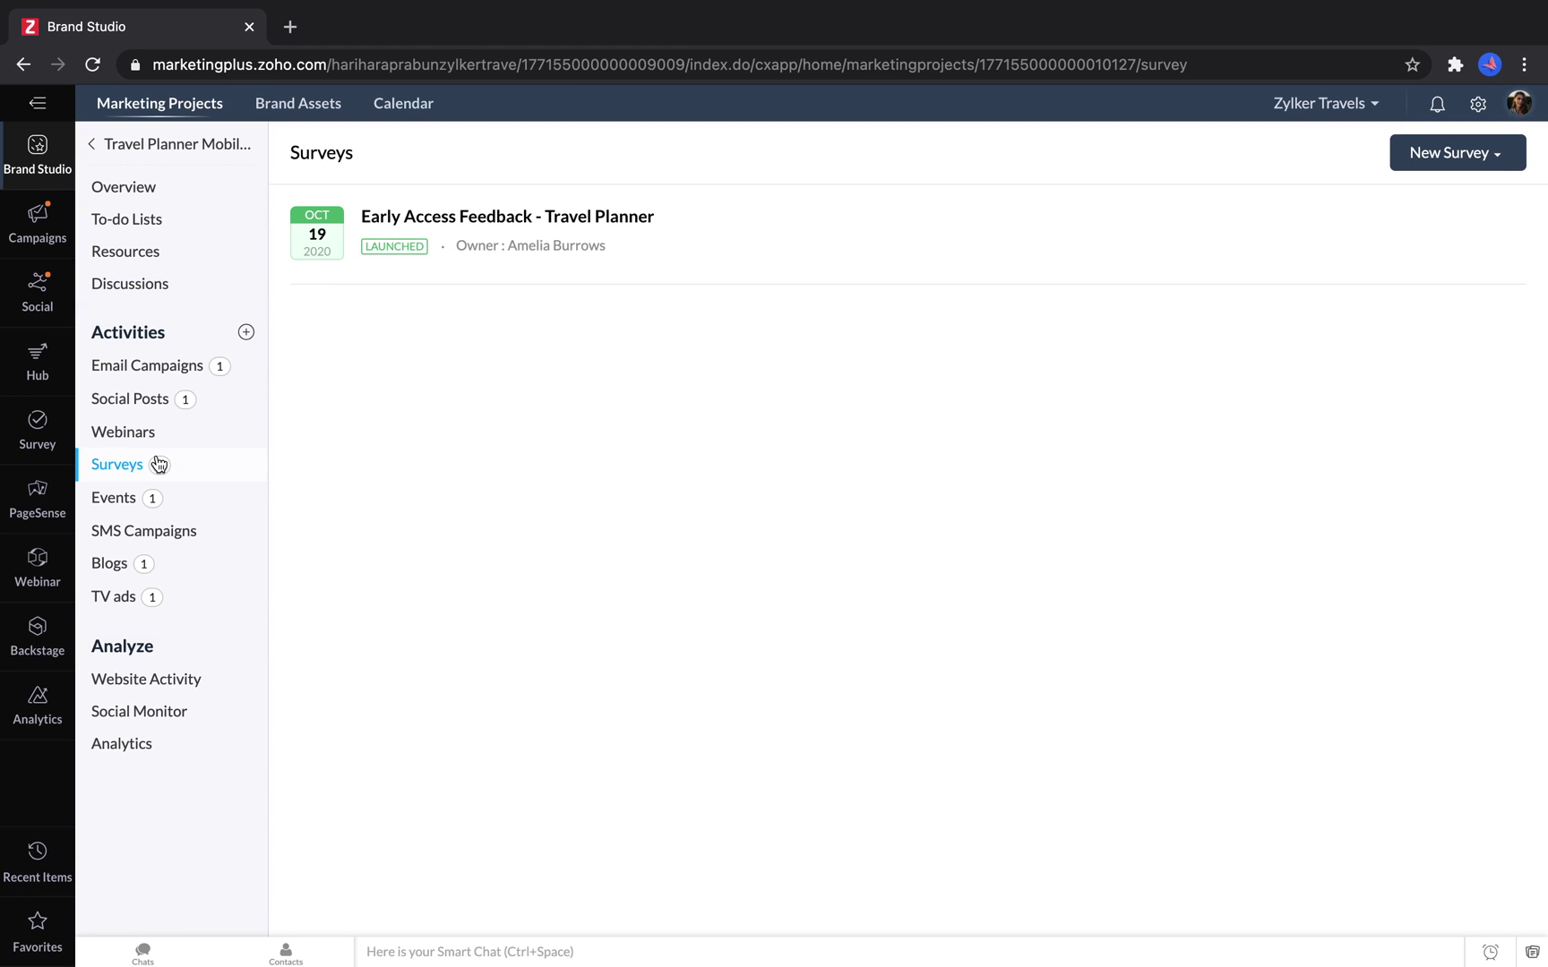
click(246, 333)
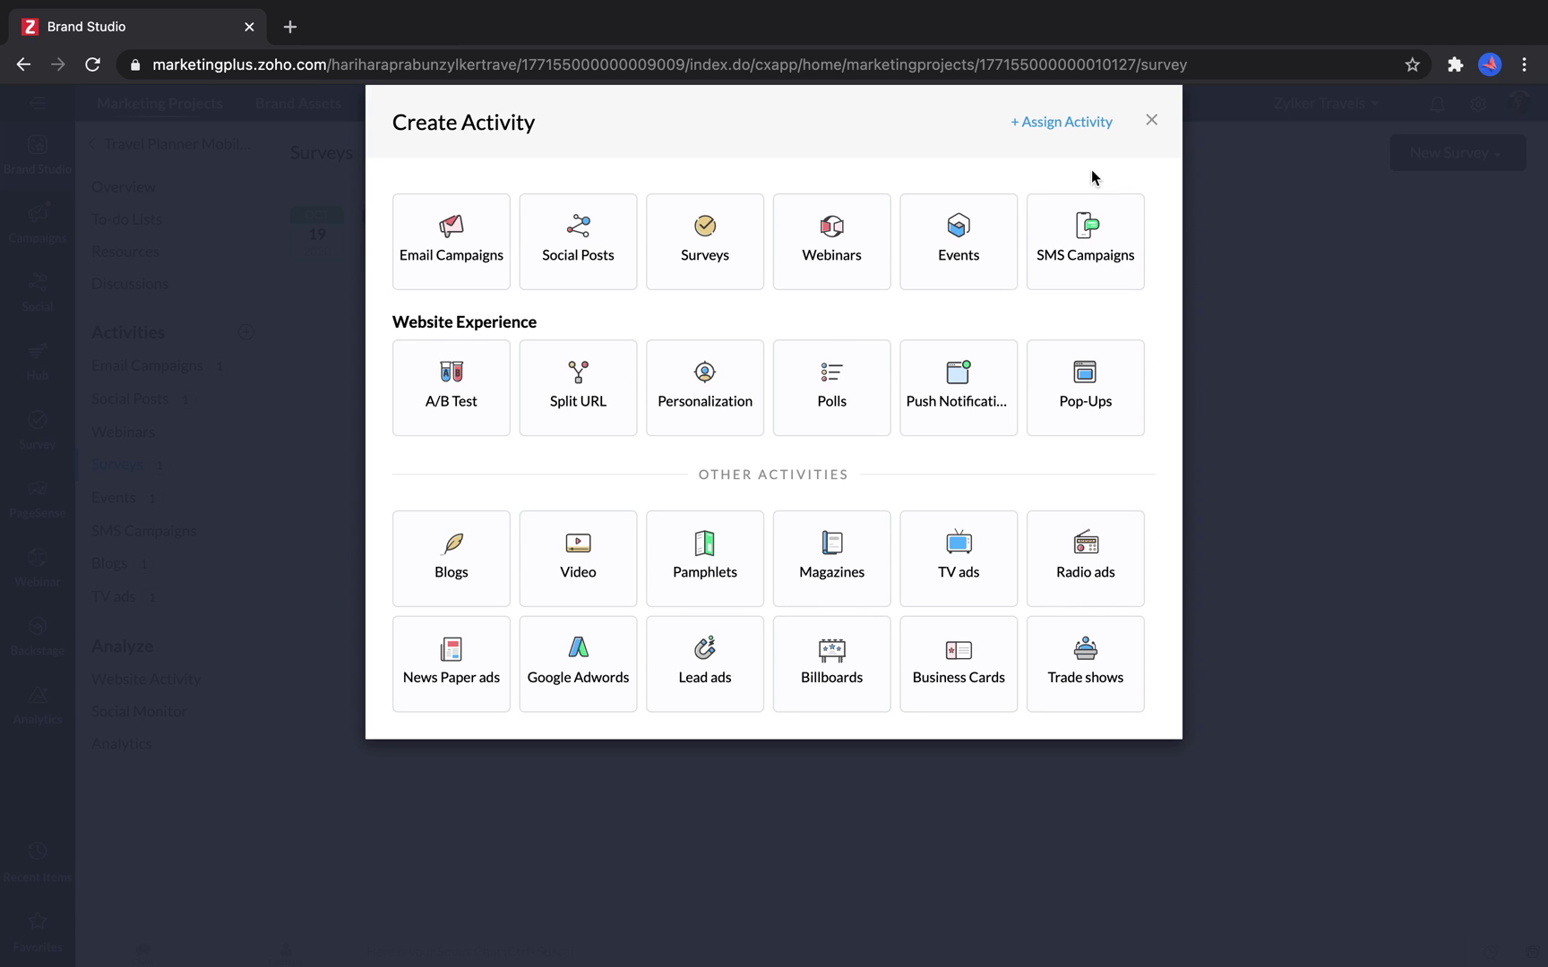
click(1153, 122)
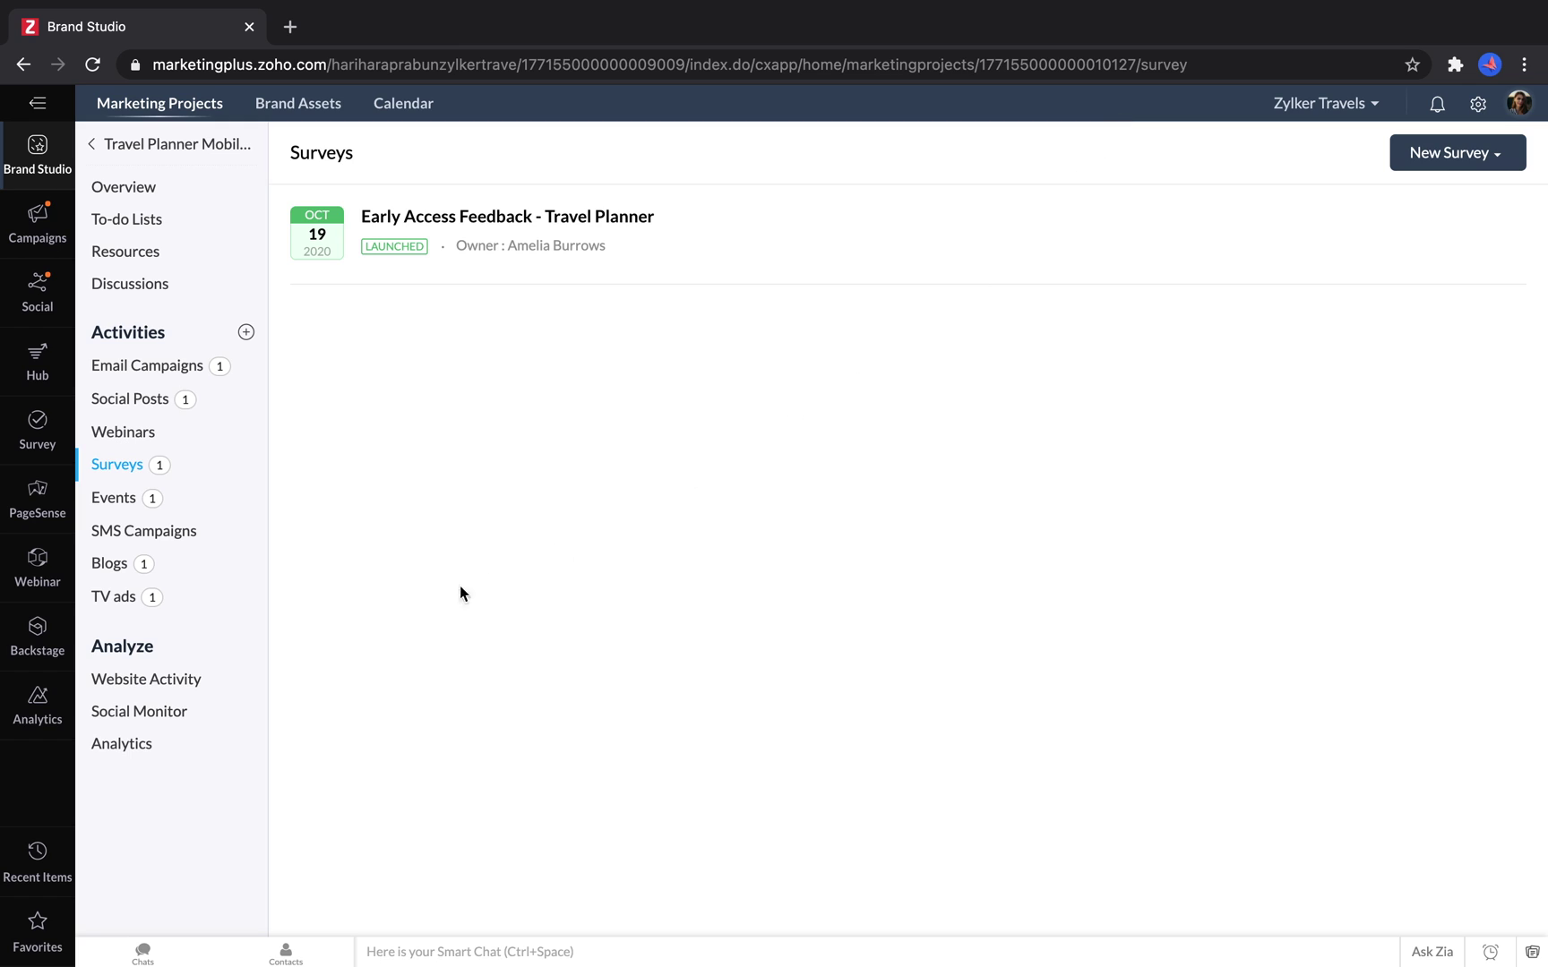
click(207, 683)
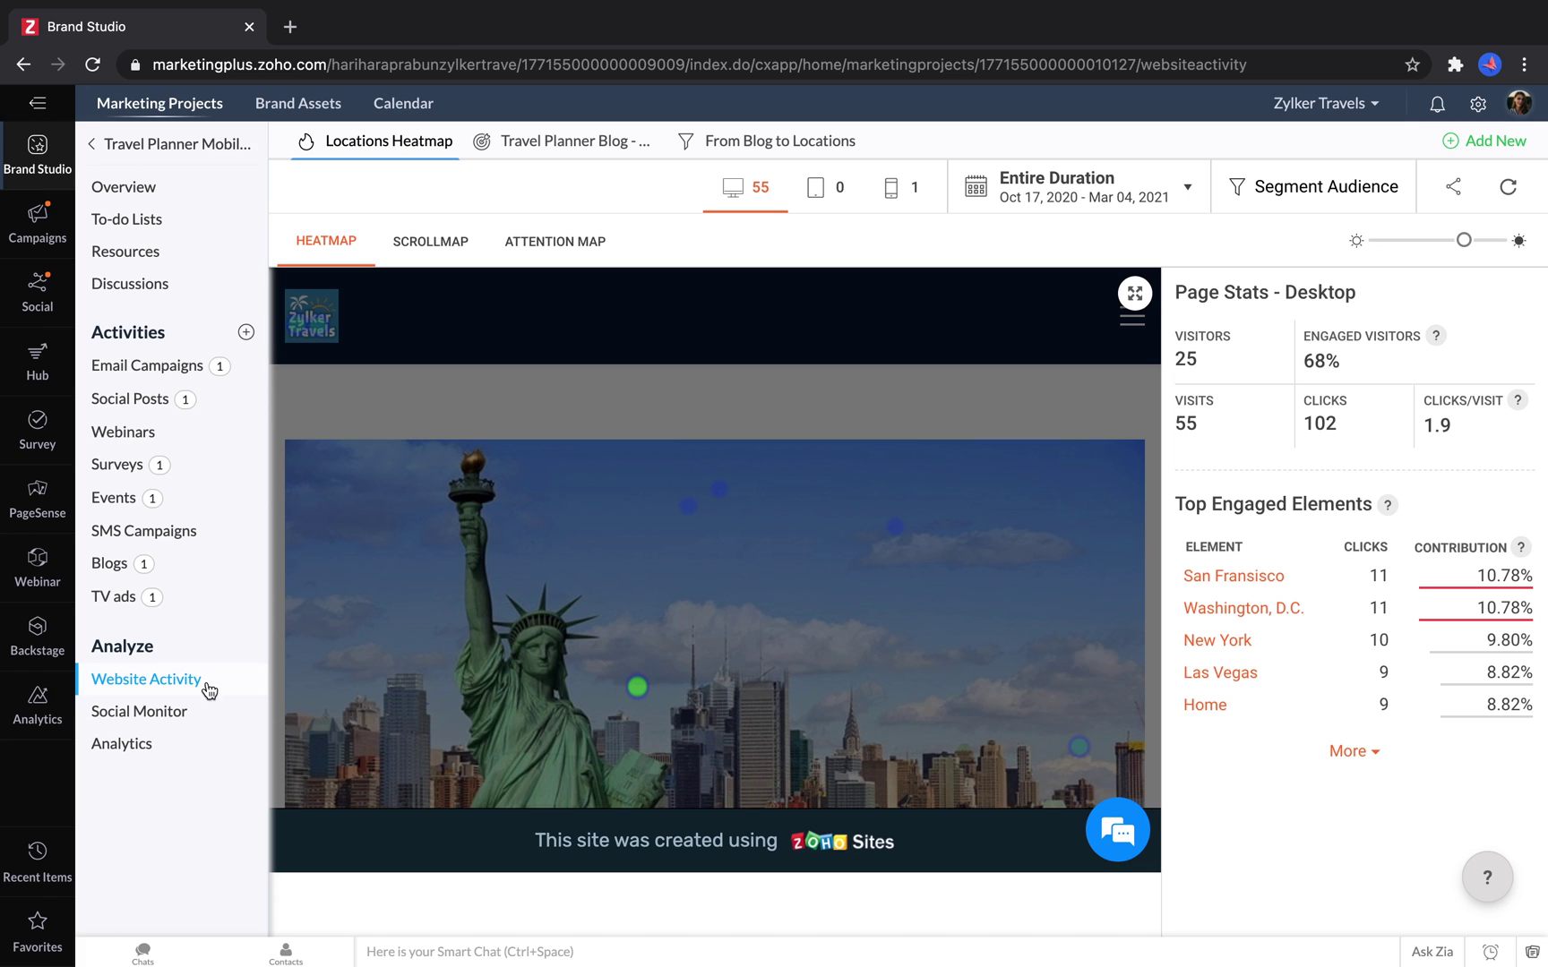
Step: View the project's Social Monitor and Analytics dashboards, then switch to the Campaigns dashboard
click(176, 717)
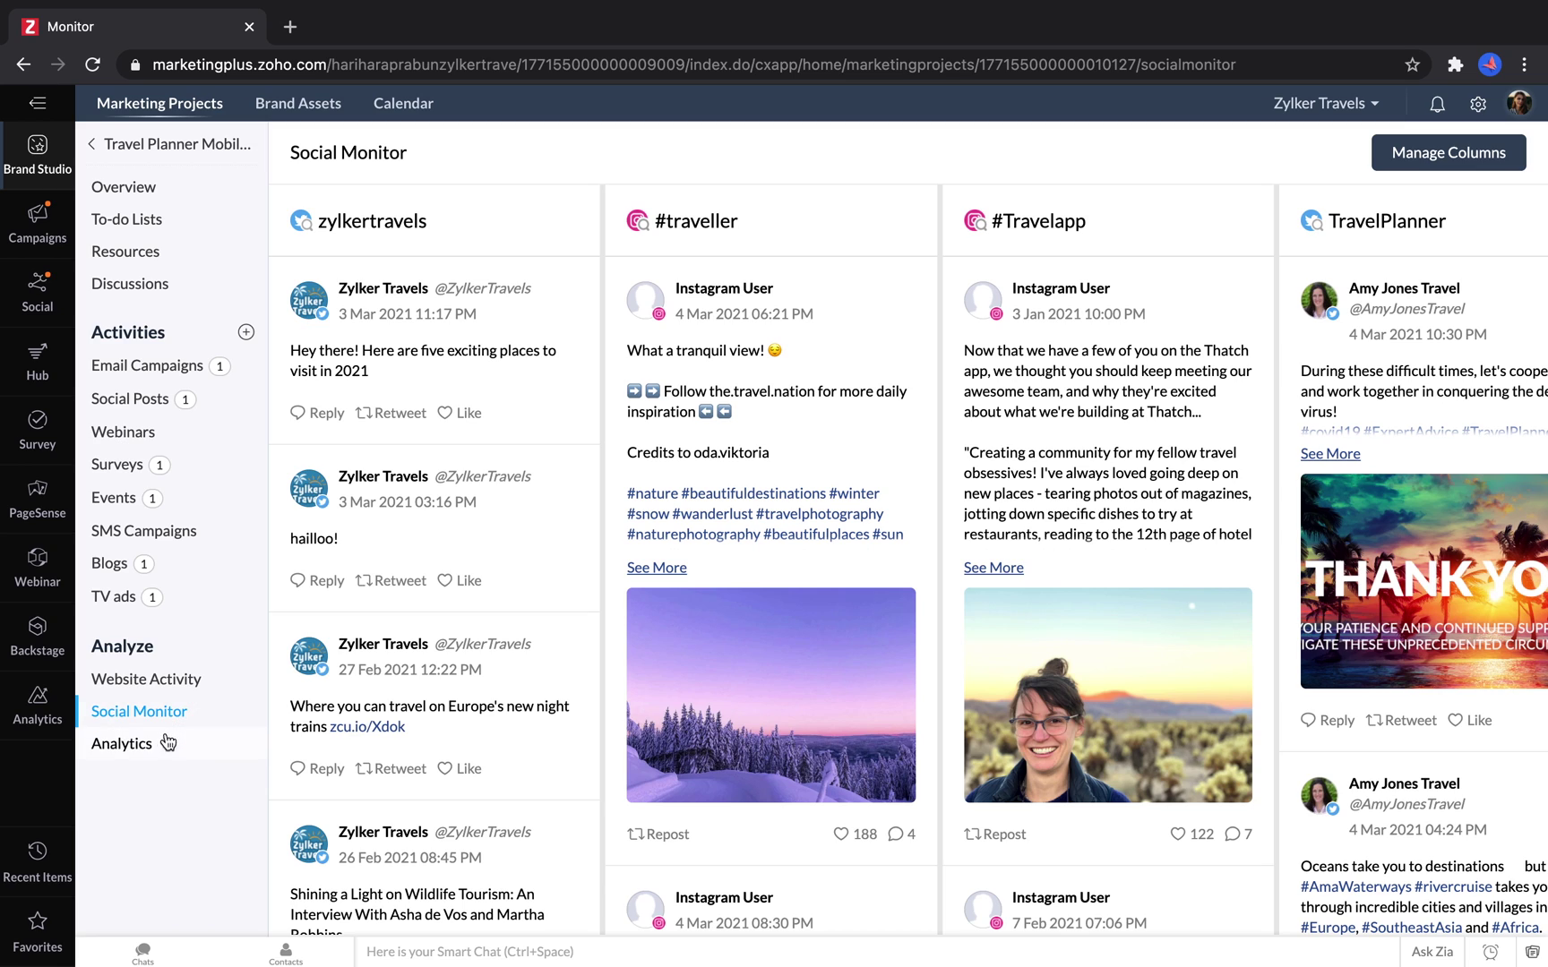
click(146, 748)
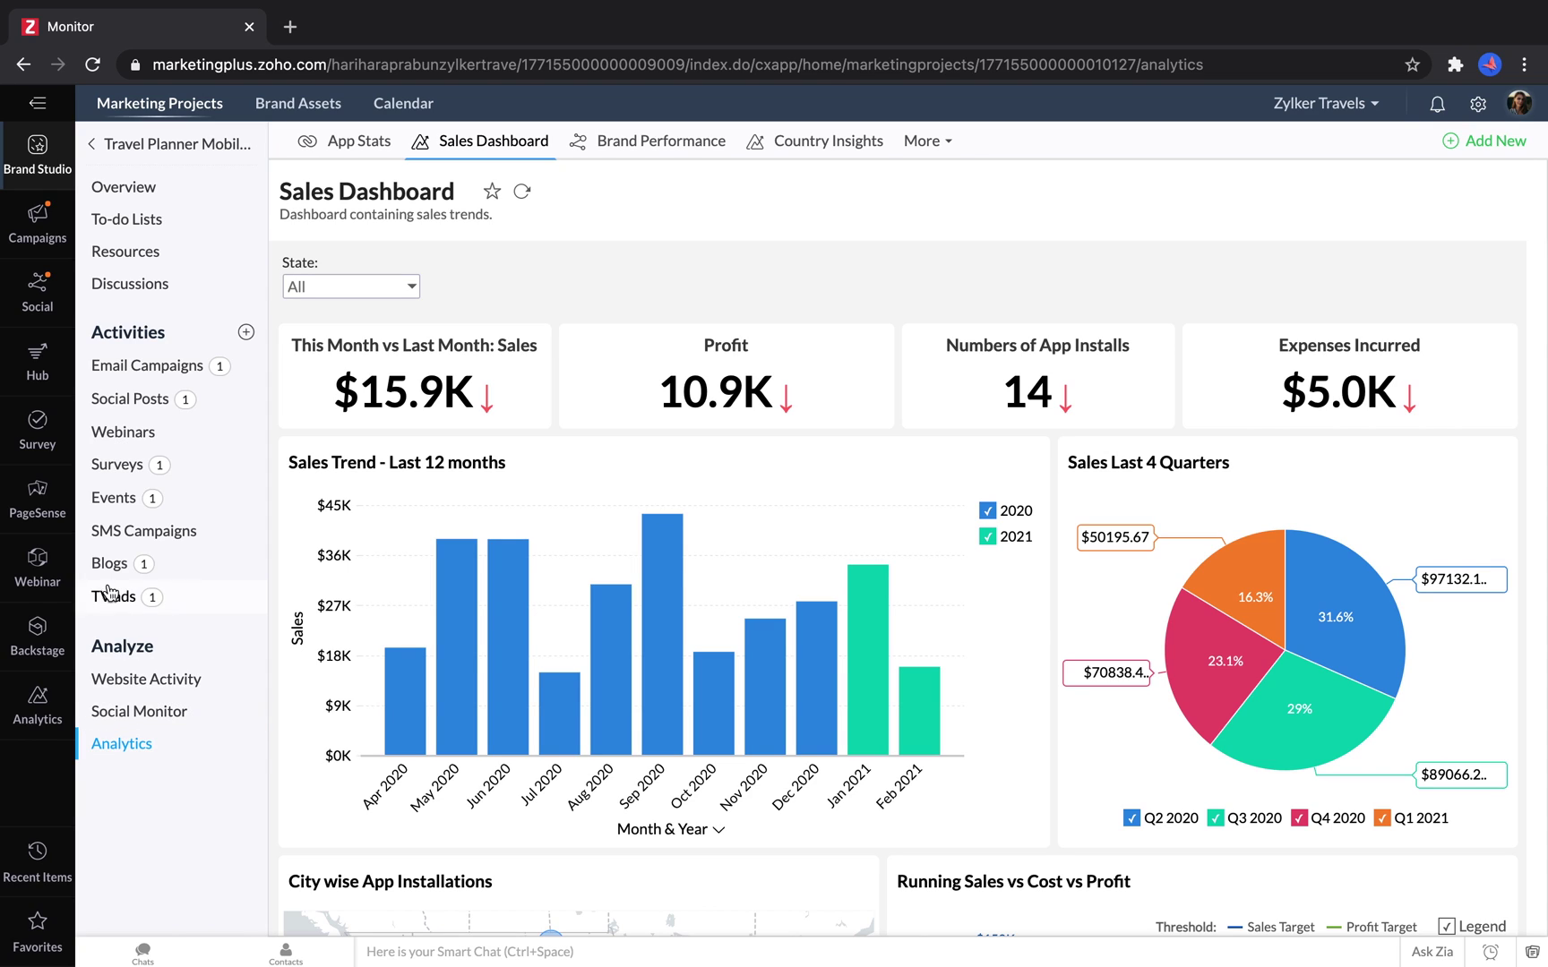
click(39, 224)
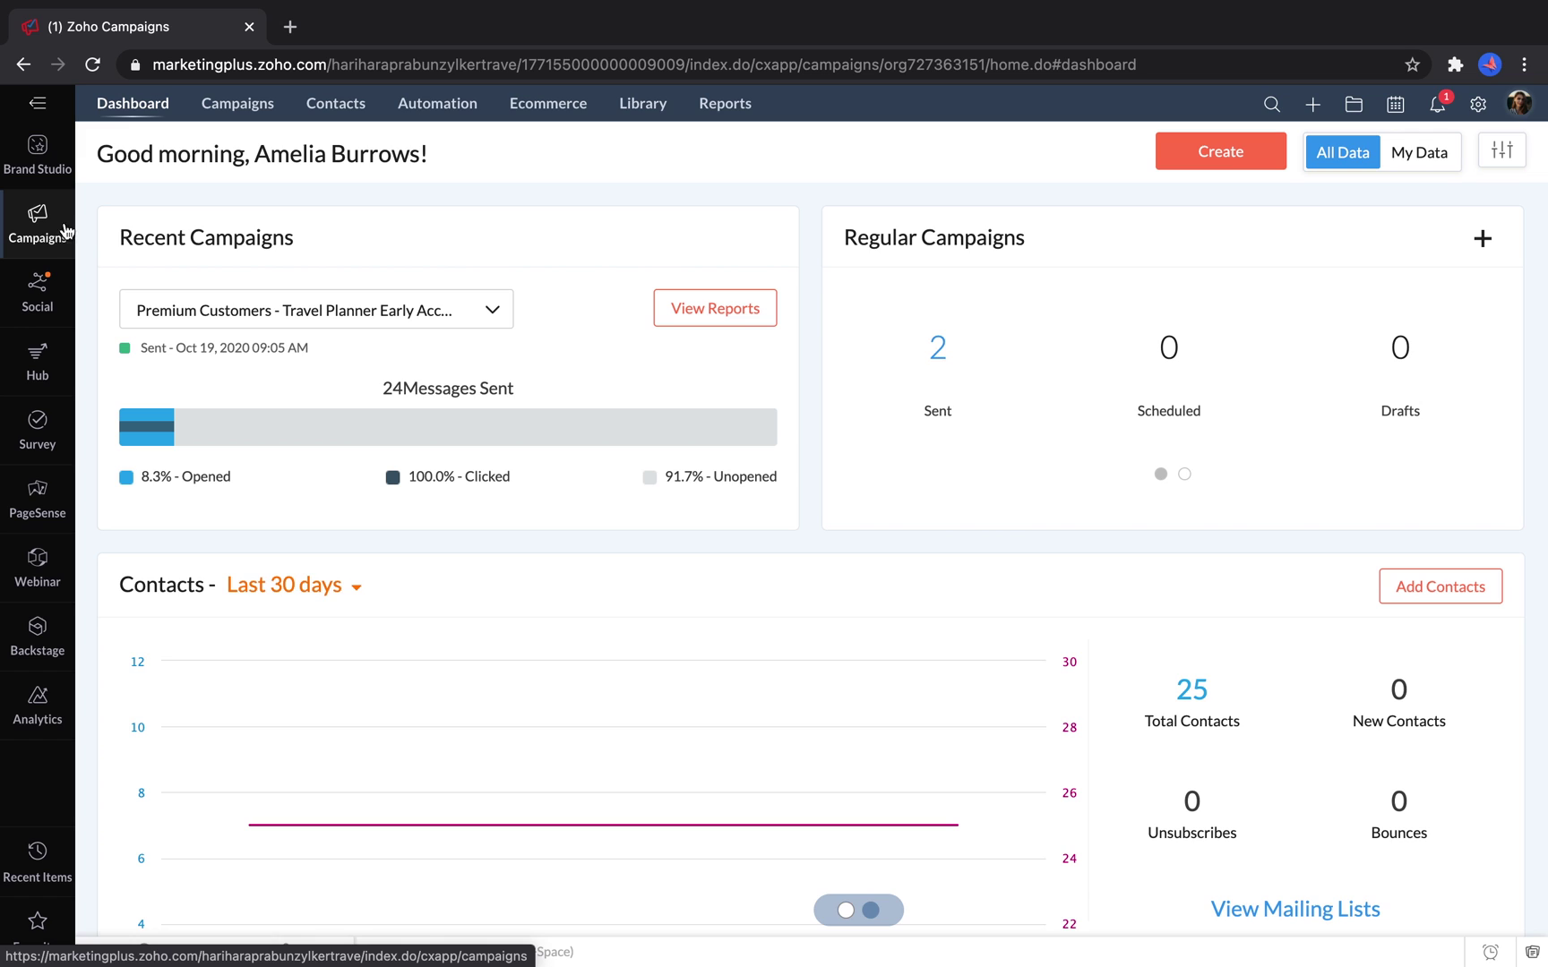
click(1207, 156)
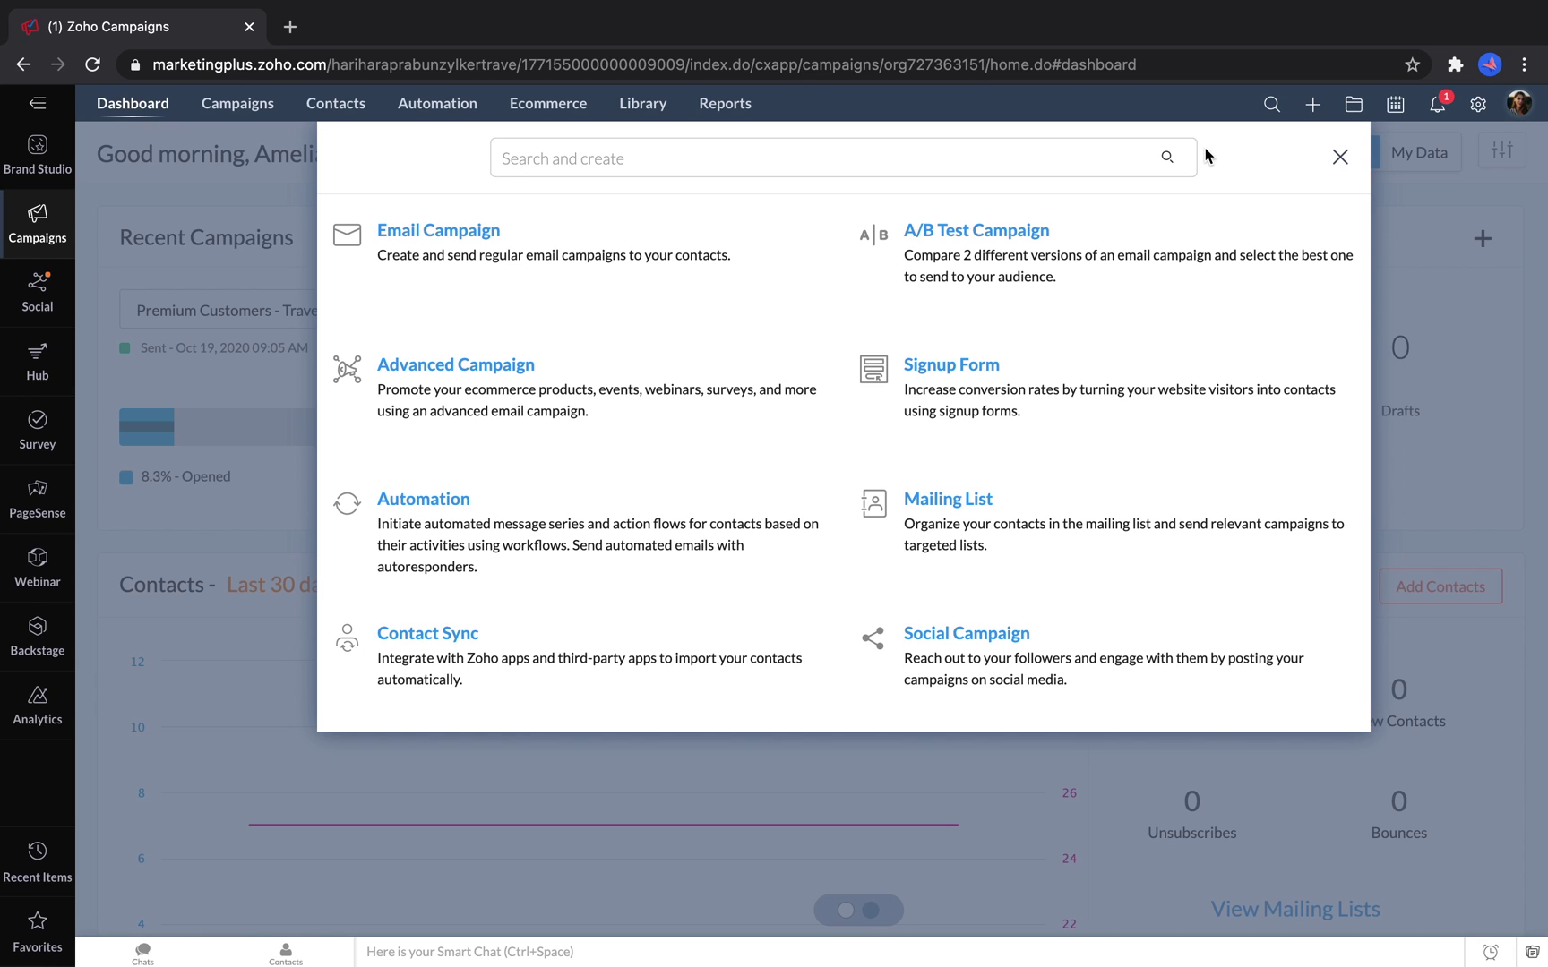
click(1341, 157)
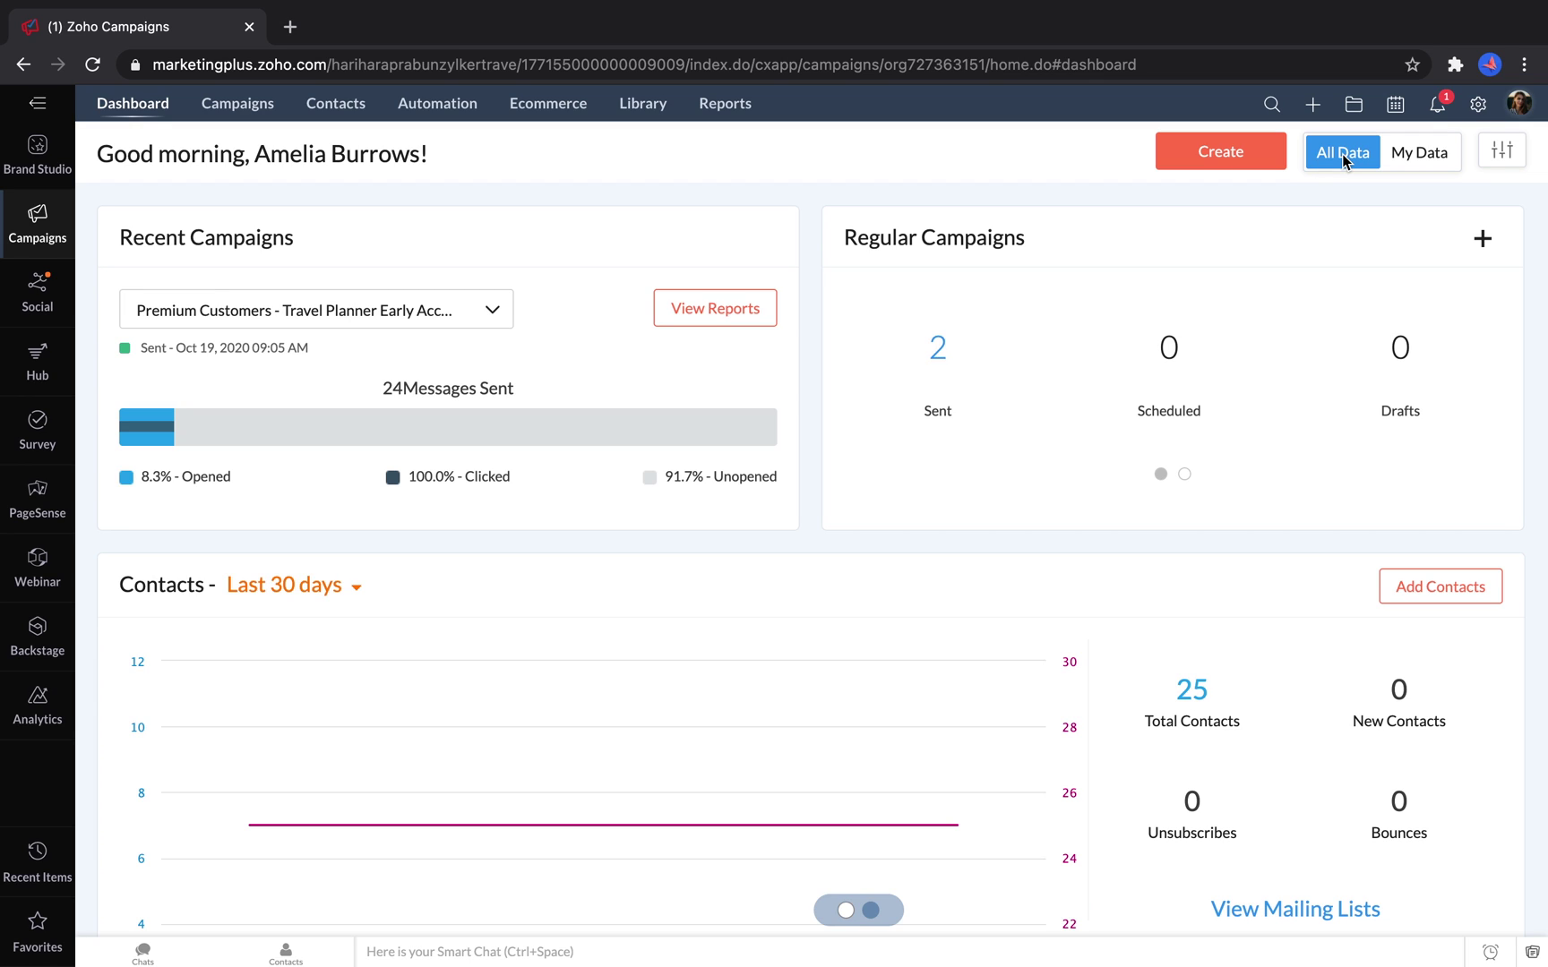
Step: In Social, try scheduling a new post with SmartQ, discard it, and view the Monitor feeds
click(37, 288)
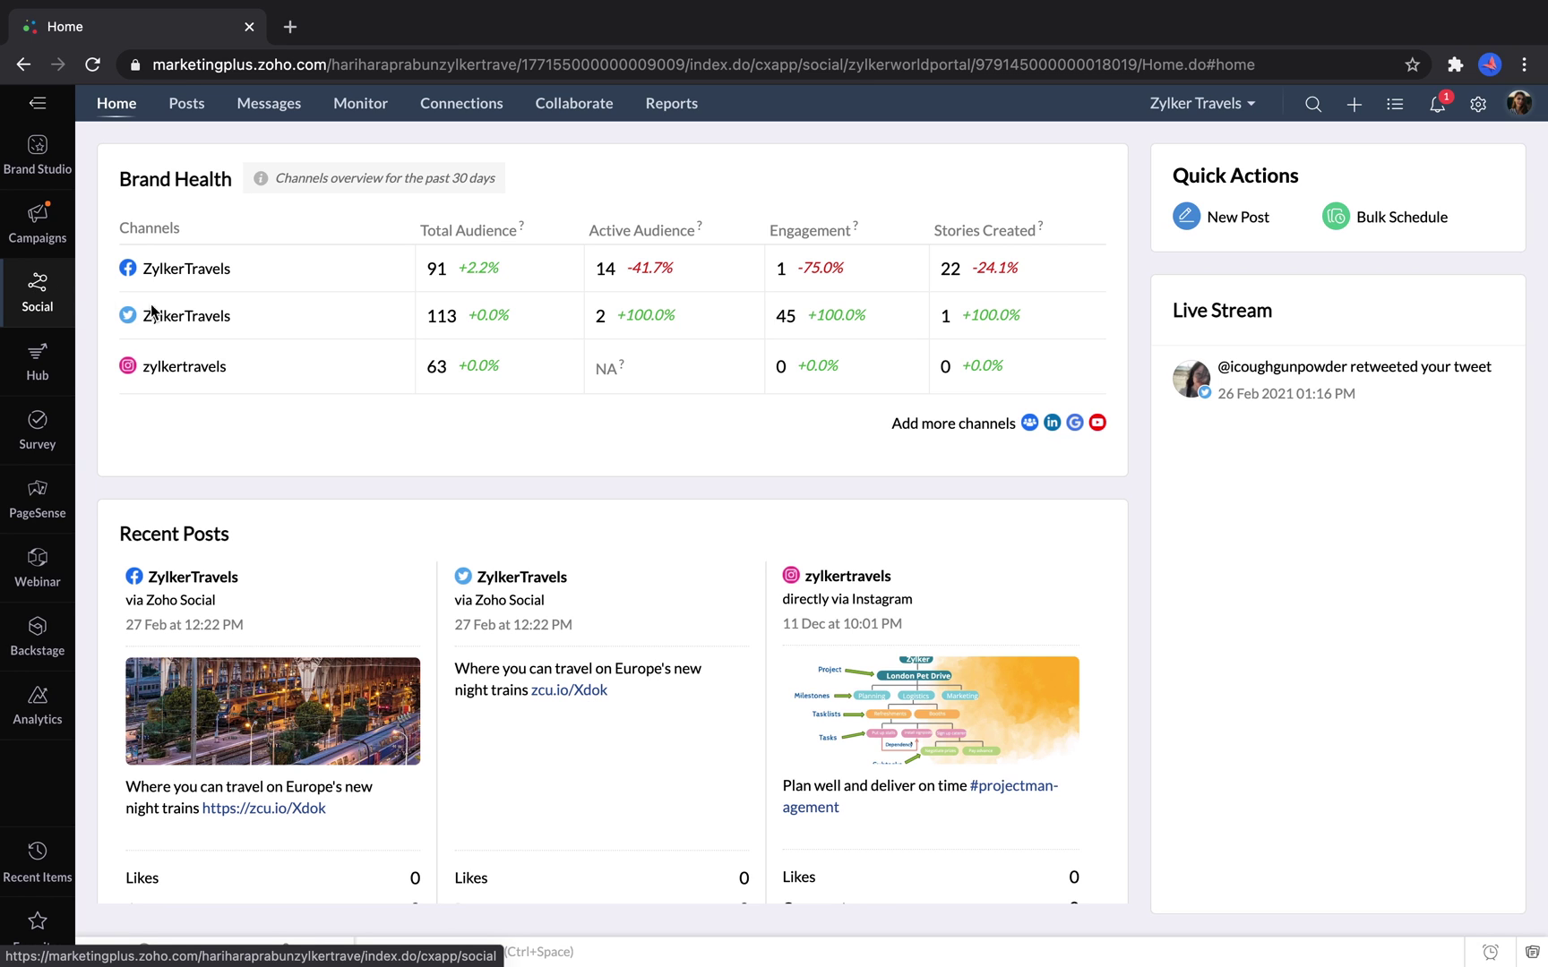
click(1272, 228)
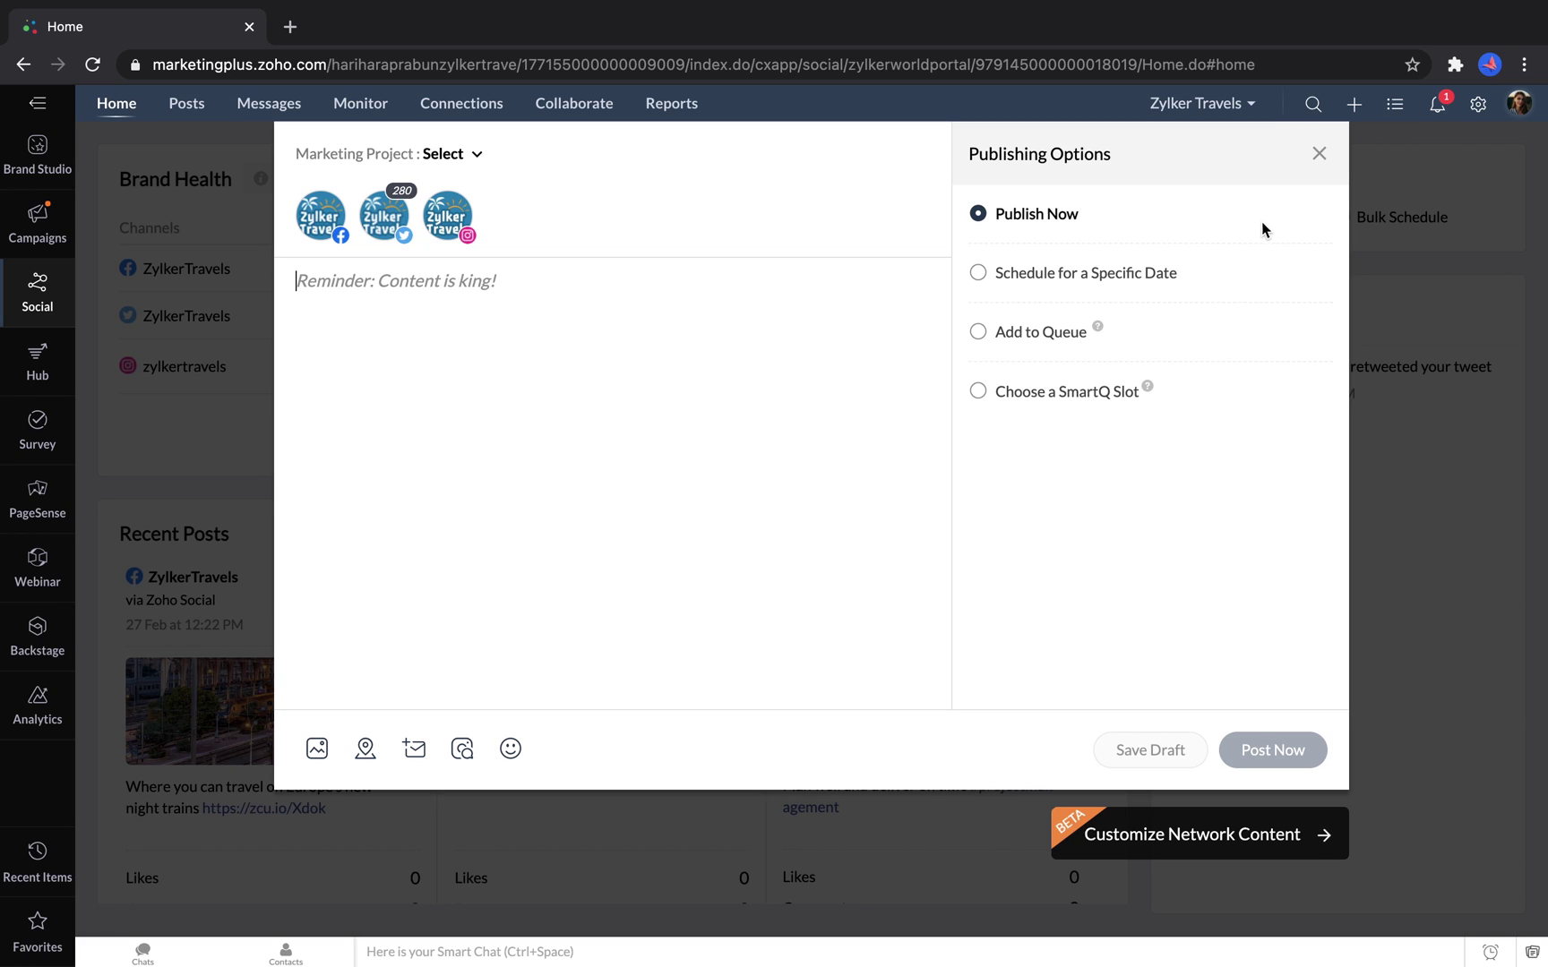
click(1145, 281)
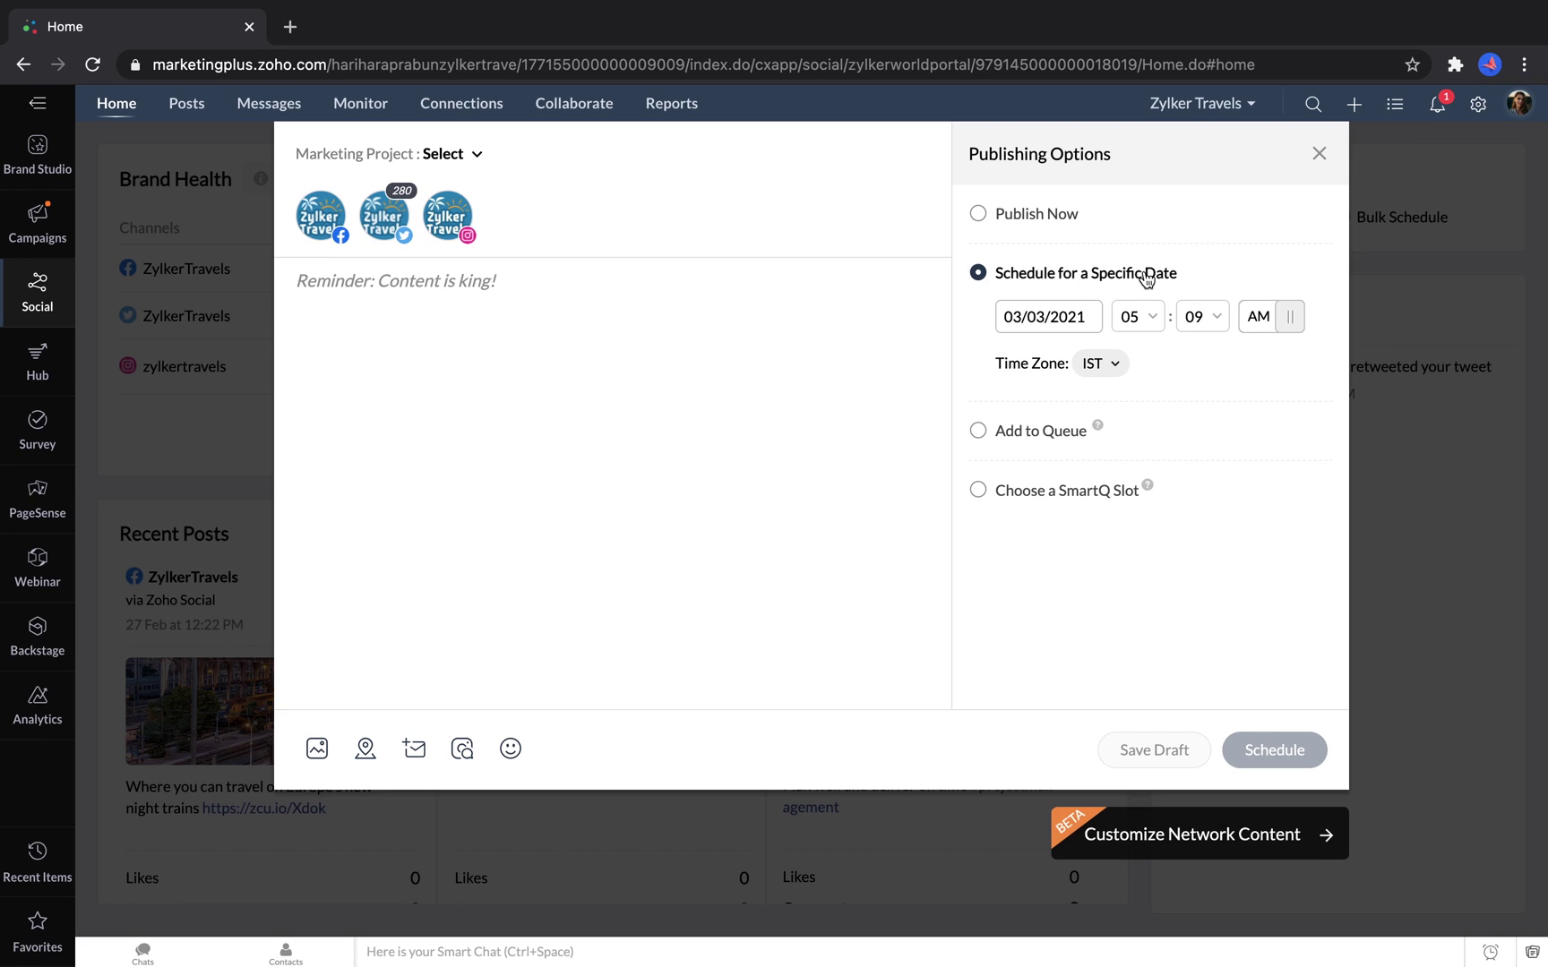
click(1062, 496)
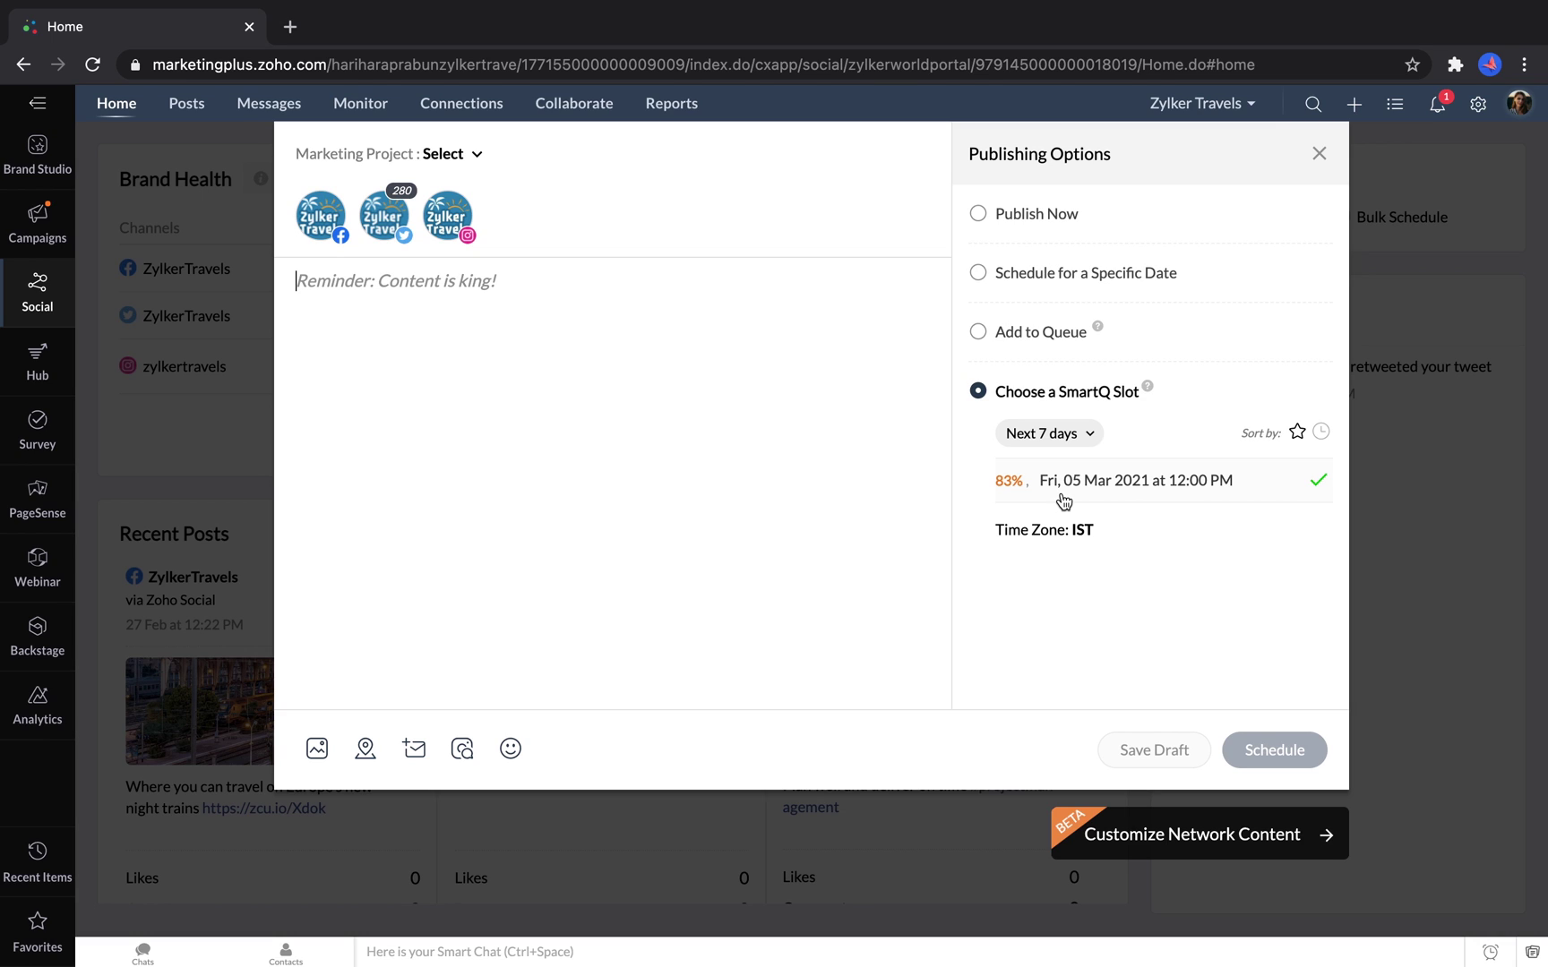
mouse_move(1021, 491)
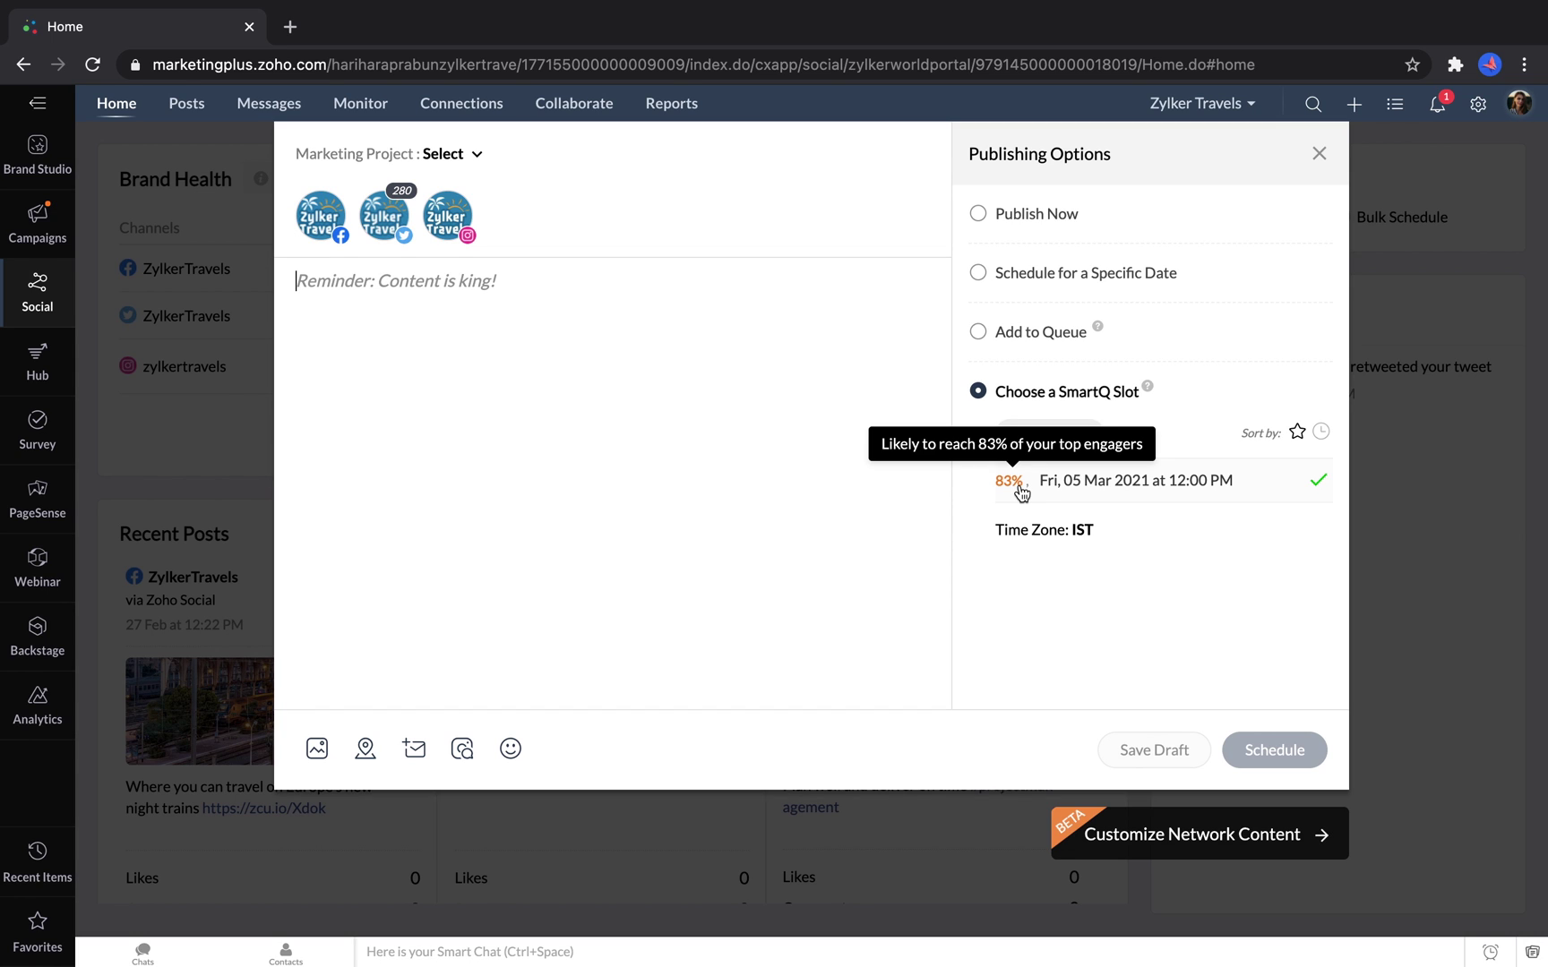
click(1317, 154)
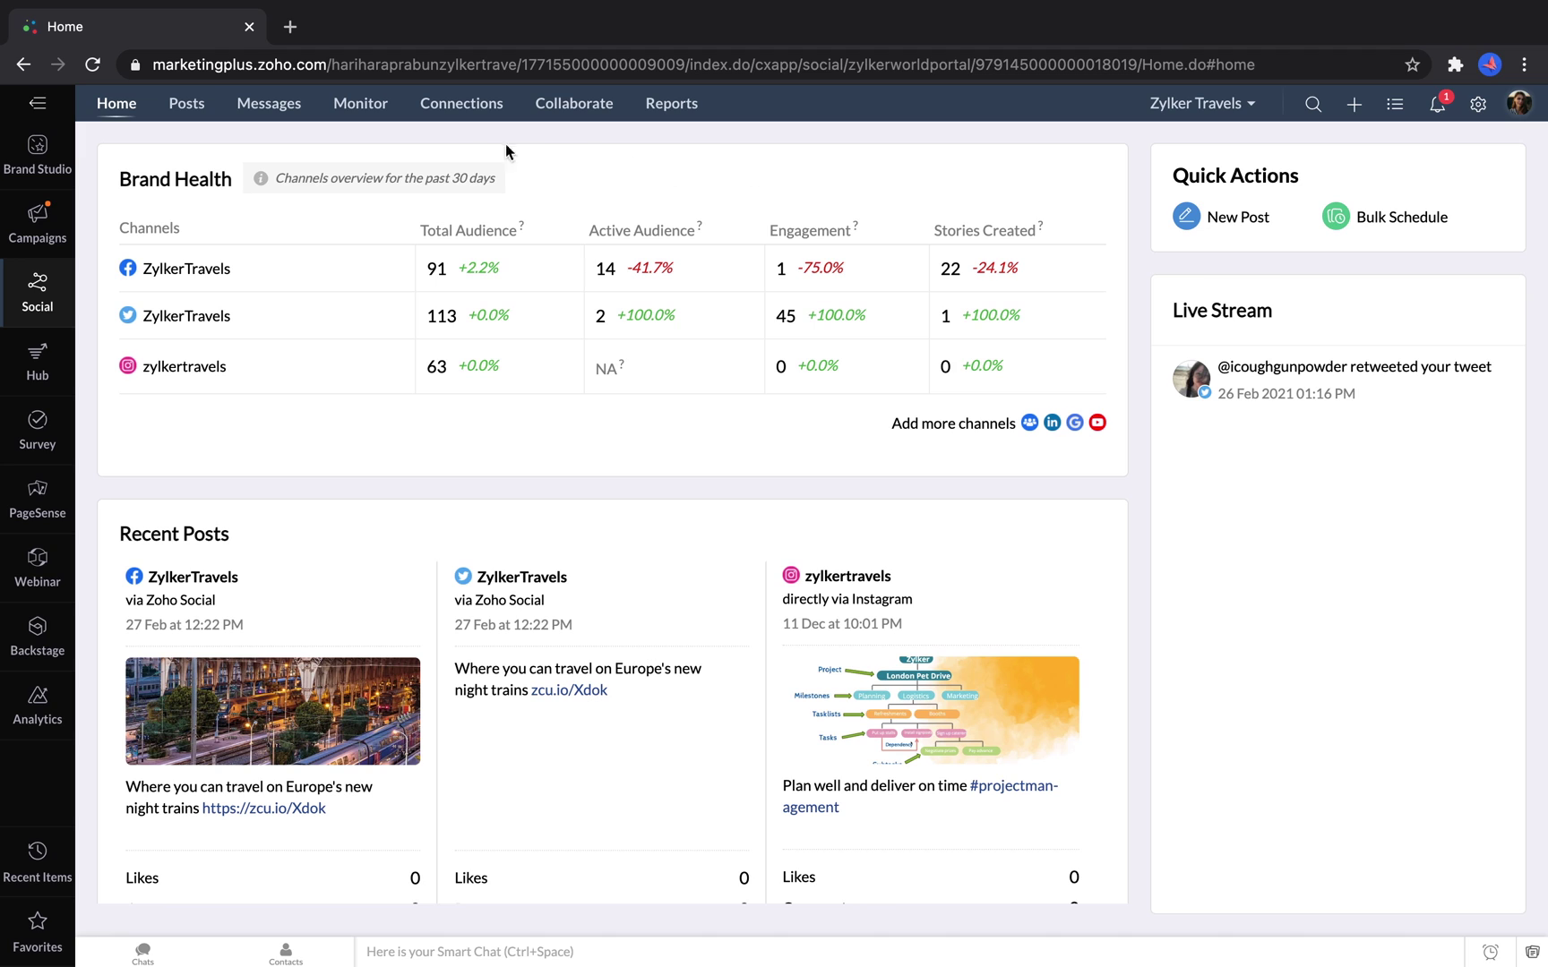
click(360, 104)
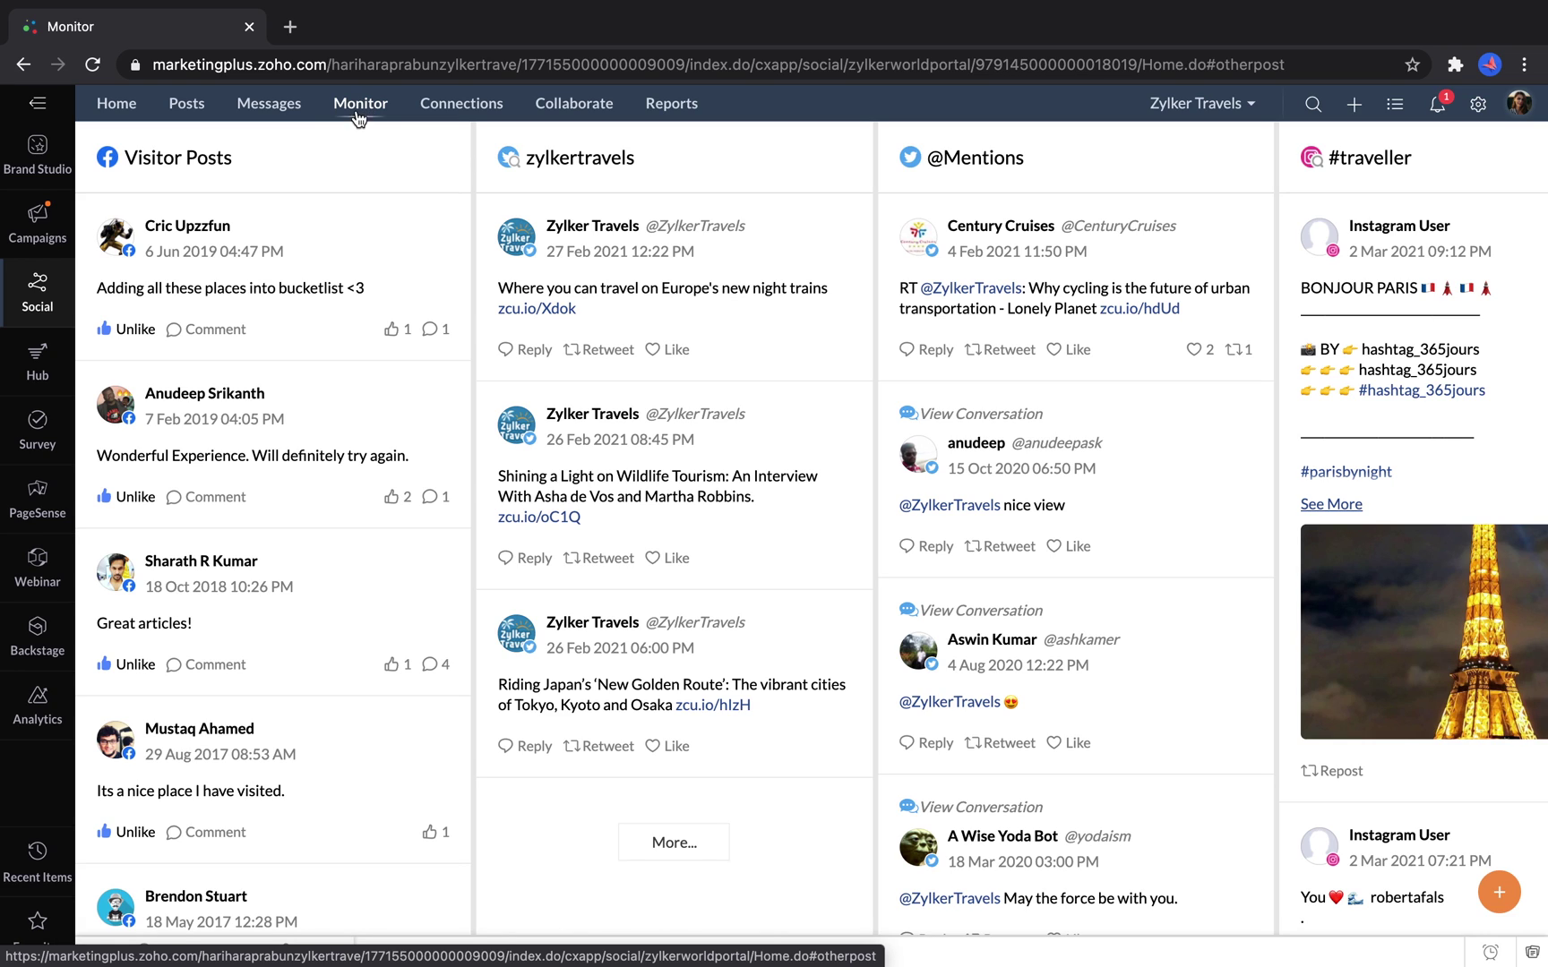
click(35, 375)
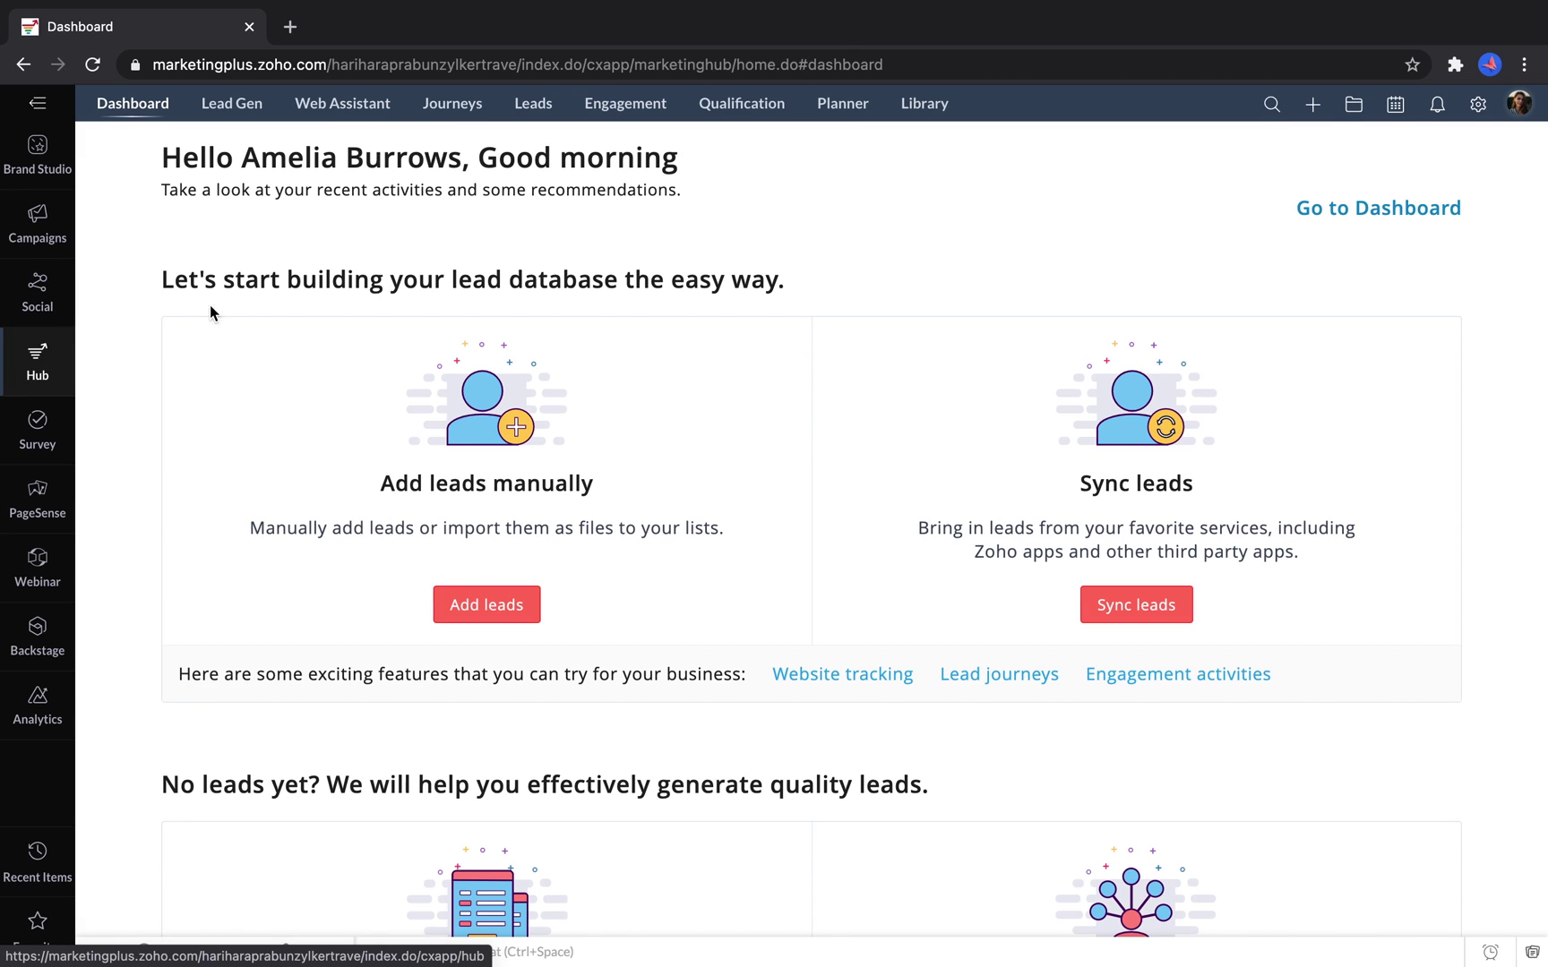
click(442, 106)
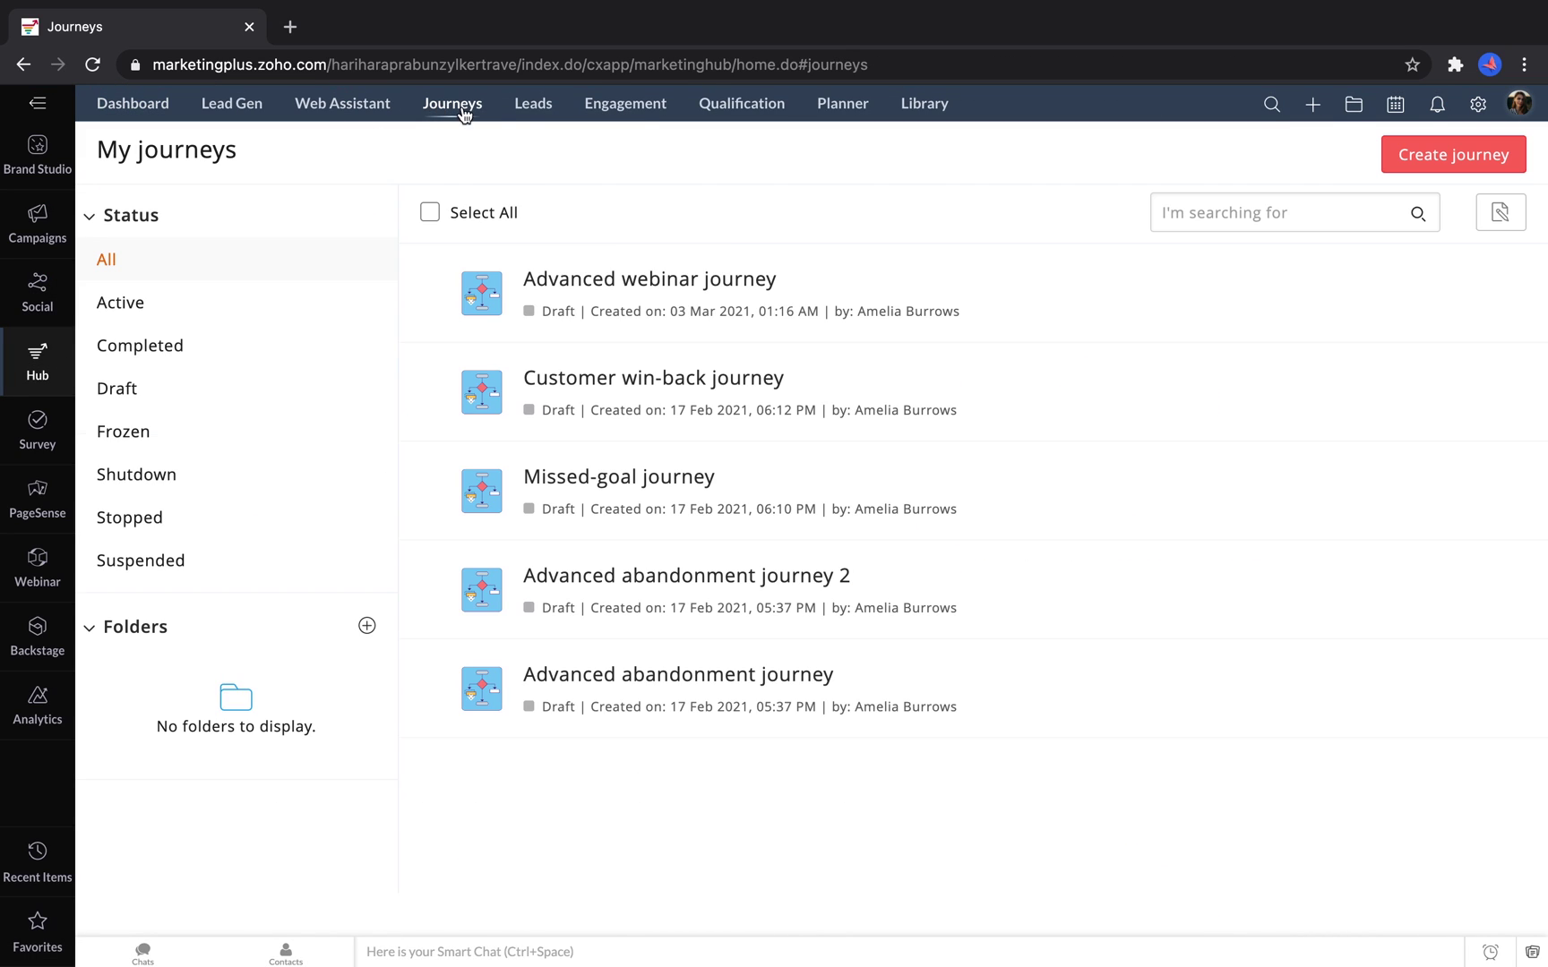
click(1476, 167)
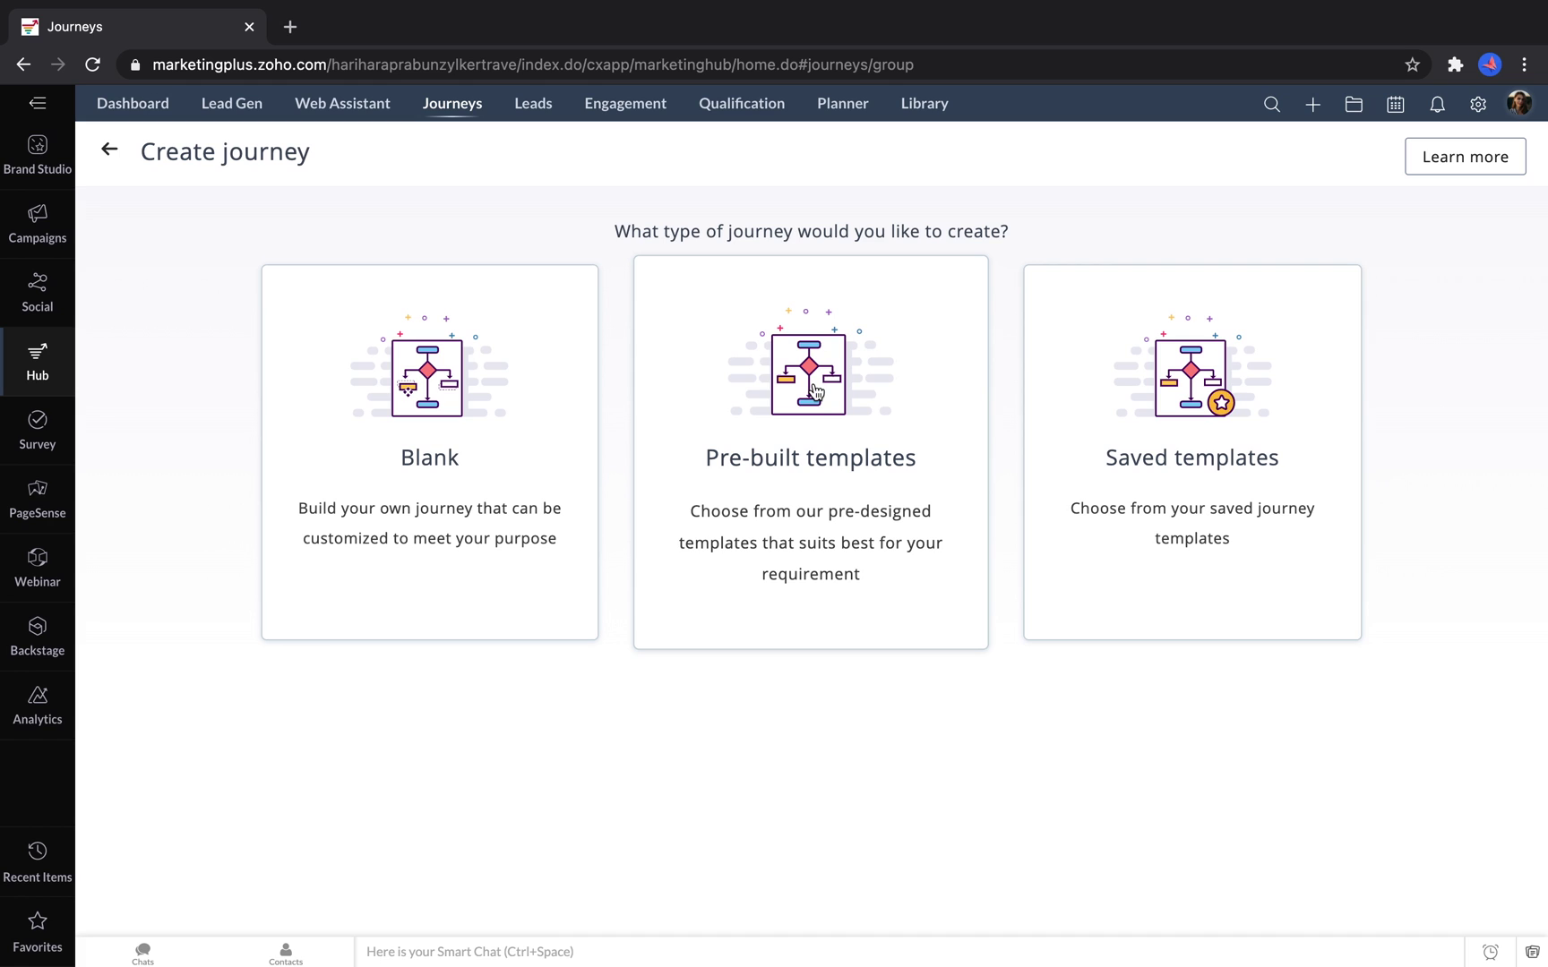
click(813, 386)
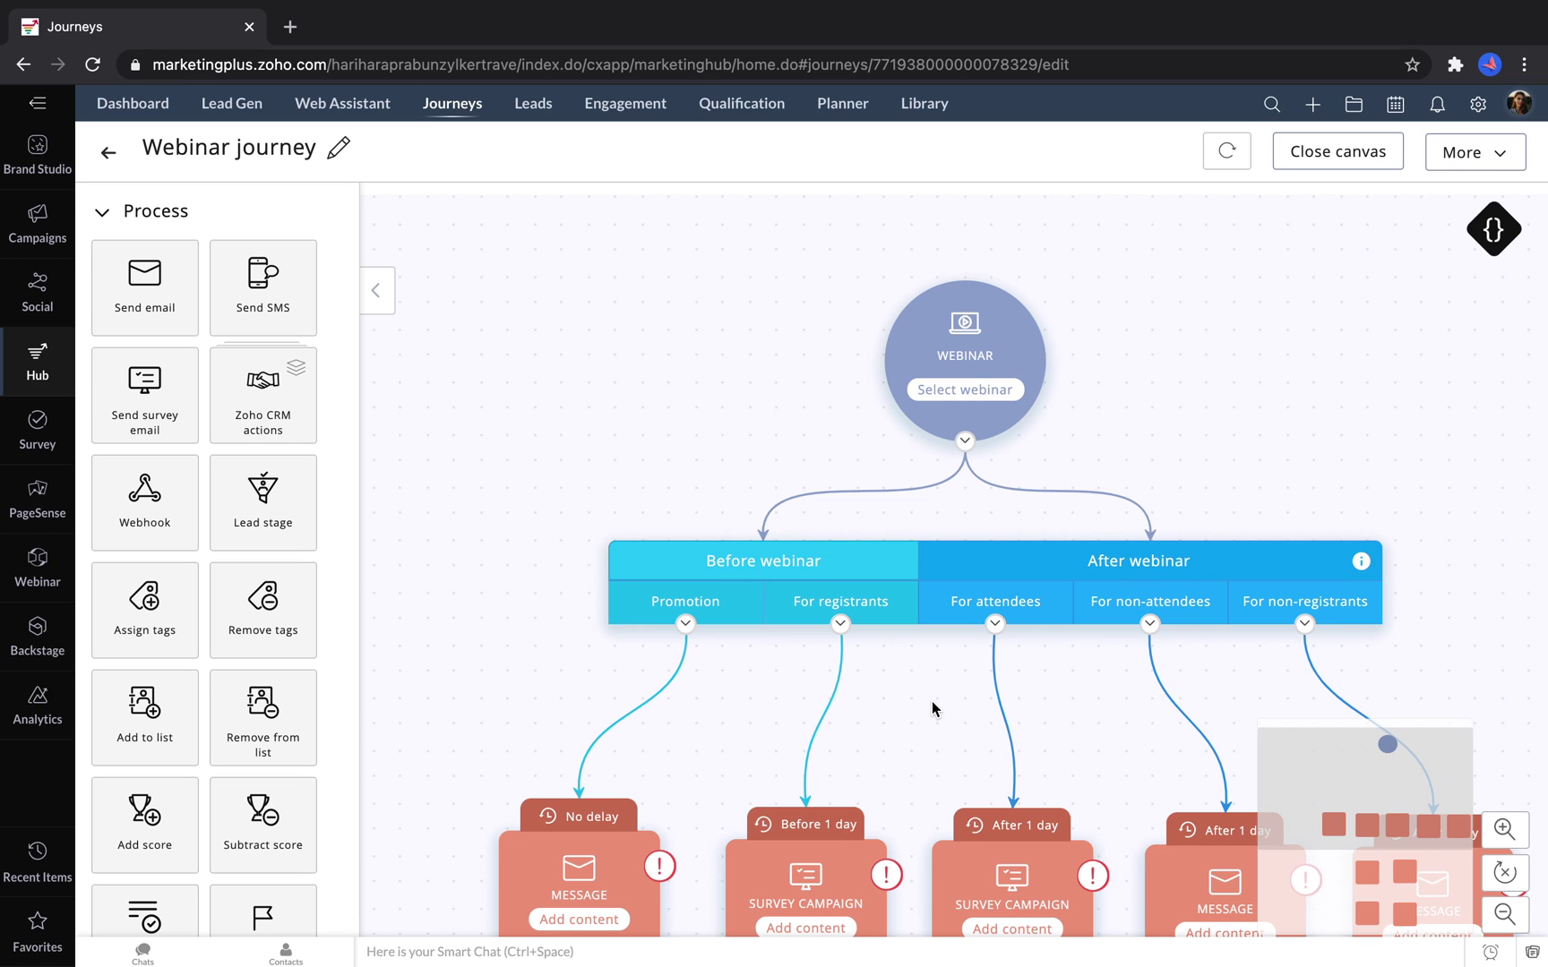
scroll(936, 697, down, 3)
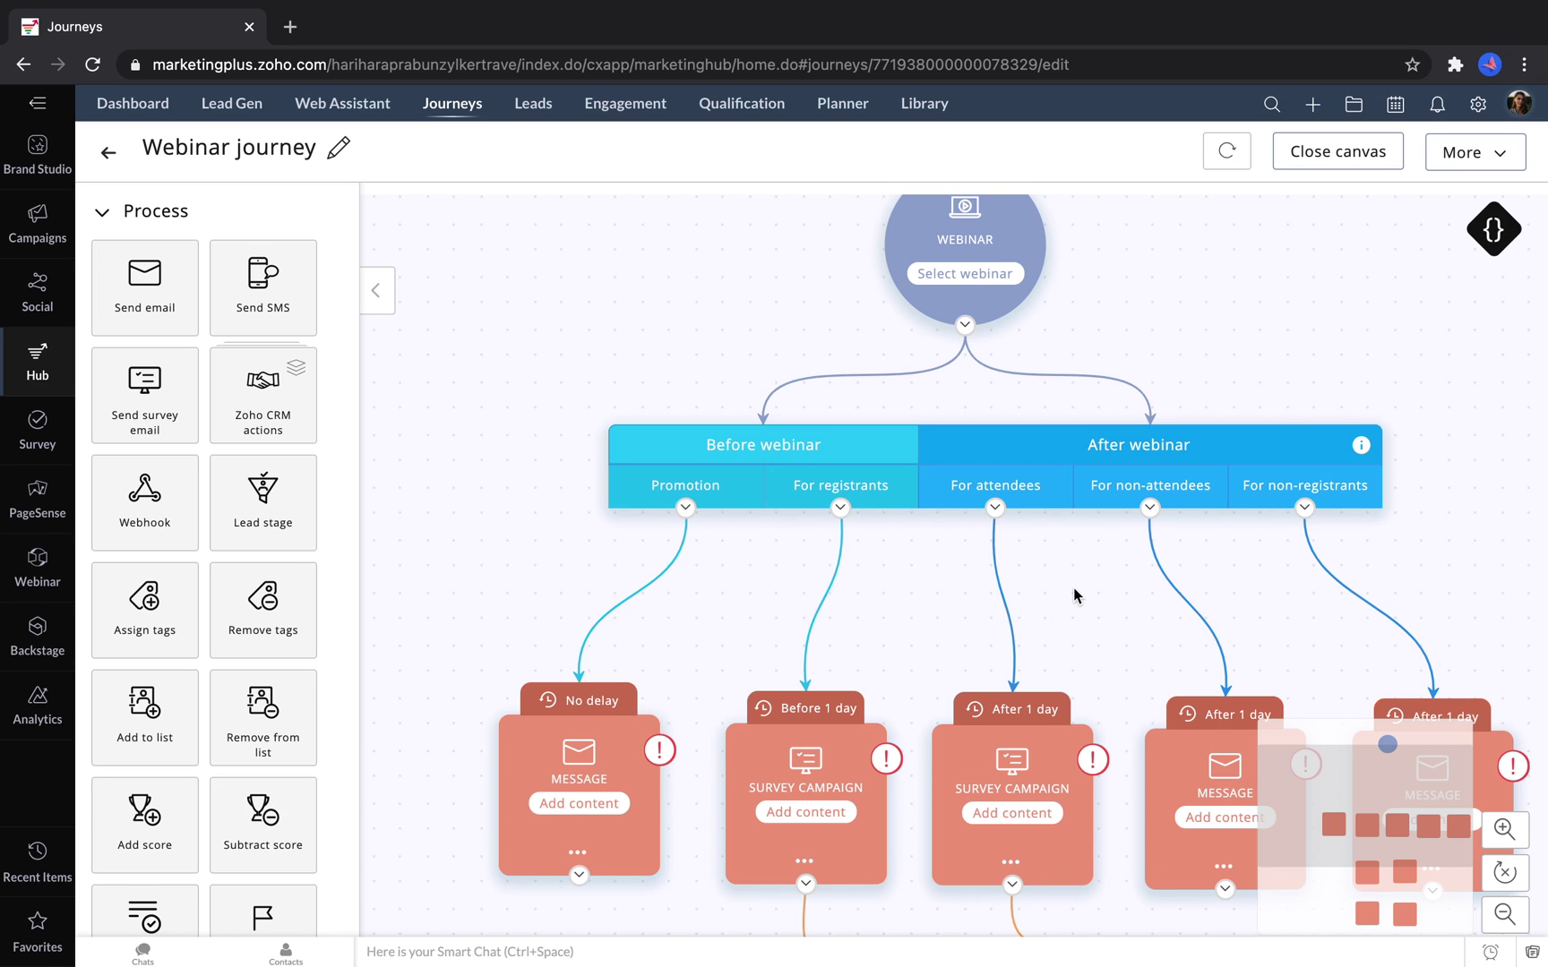
scroll(1073, 587, down, 3)
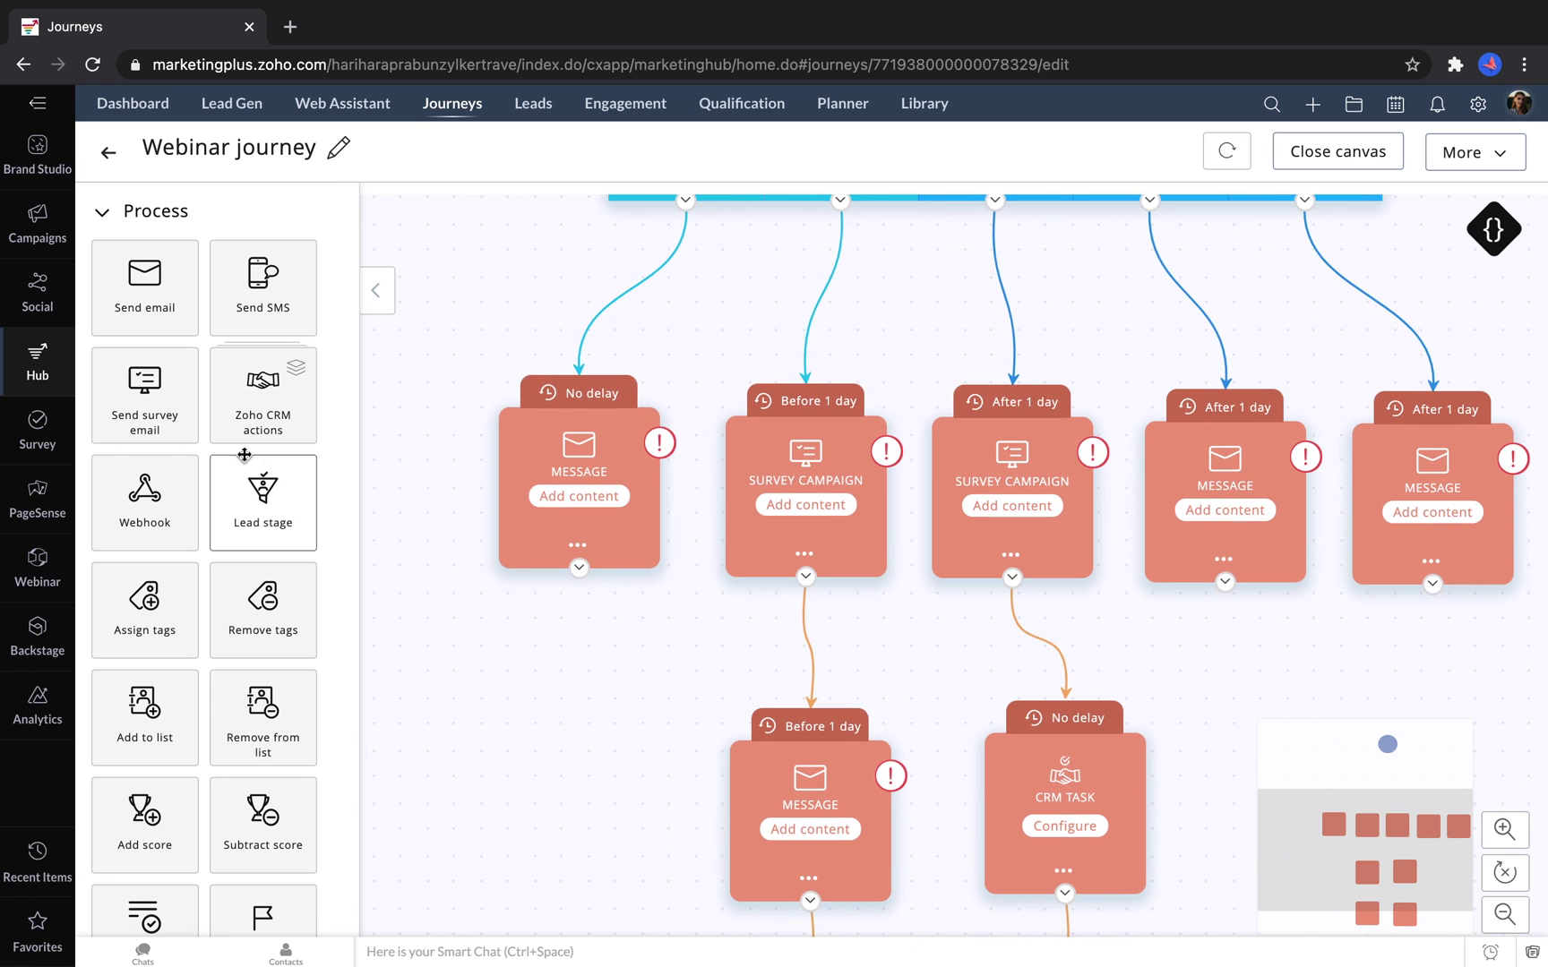
Step: Look over the Early Access Feedback survey in the editor, then switch to PageSense heatmaps
click(34, 431)
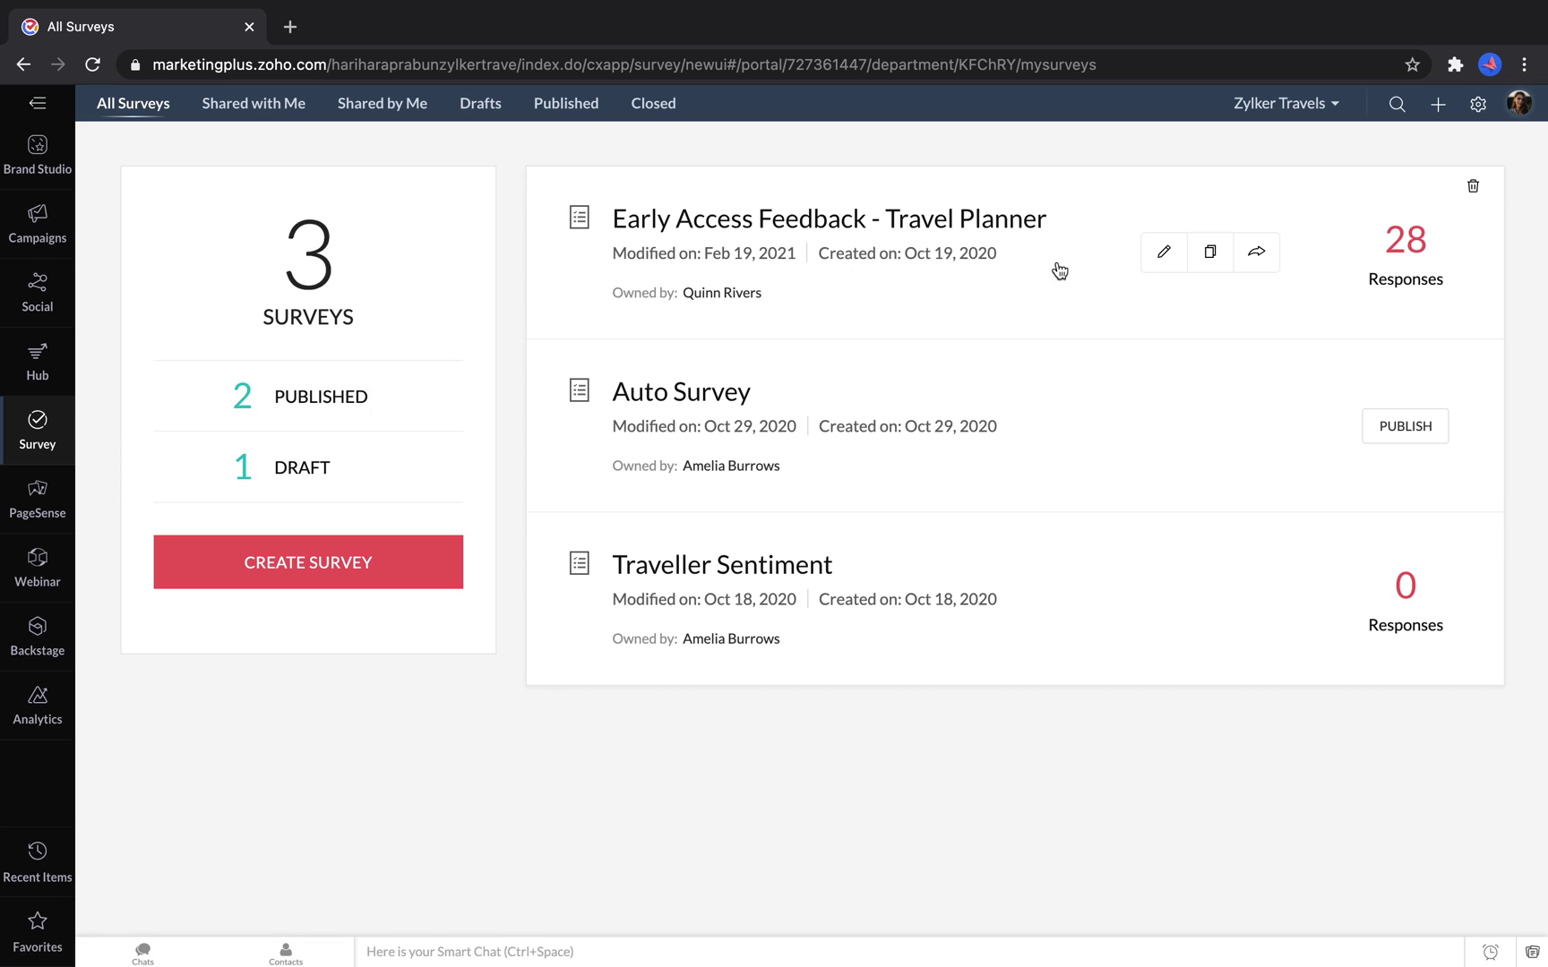
click(1162, 254)
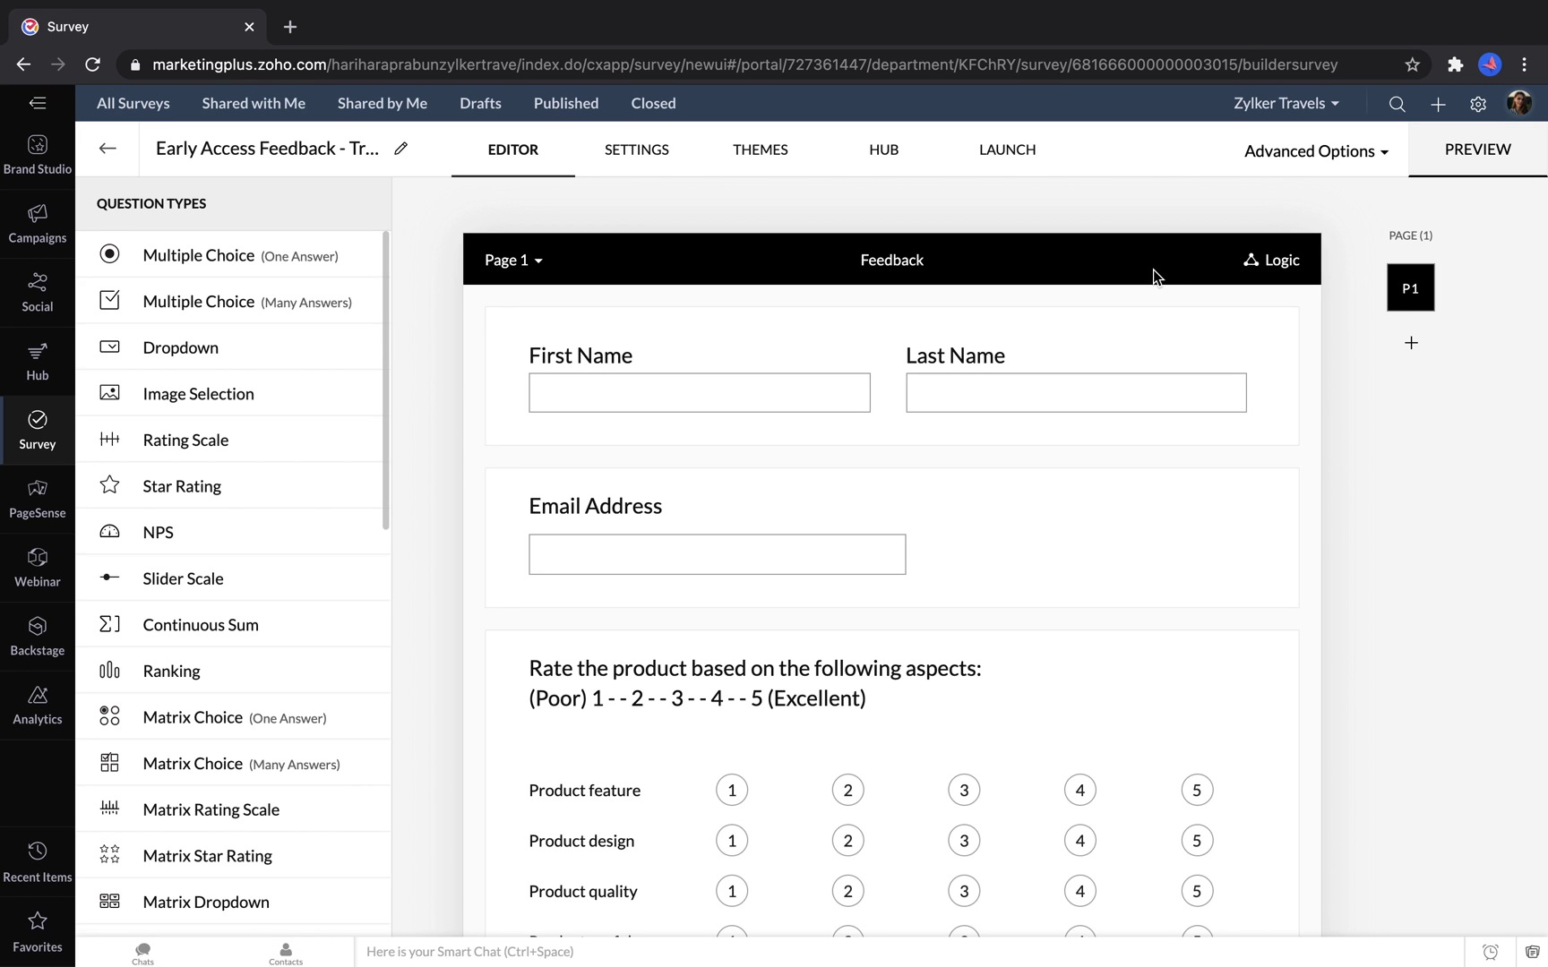
scroll(1101, 404, down, 3)
scroll(1104, 400, down, 7)
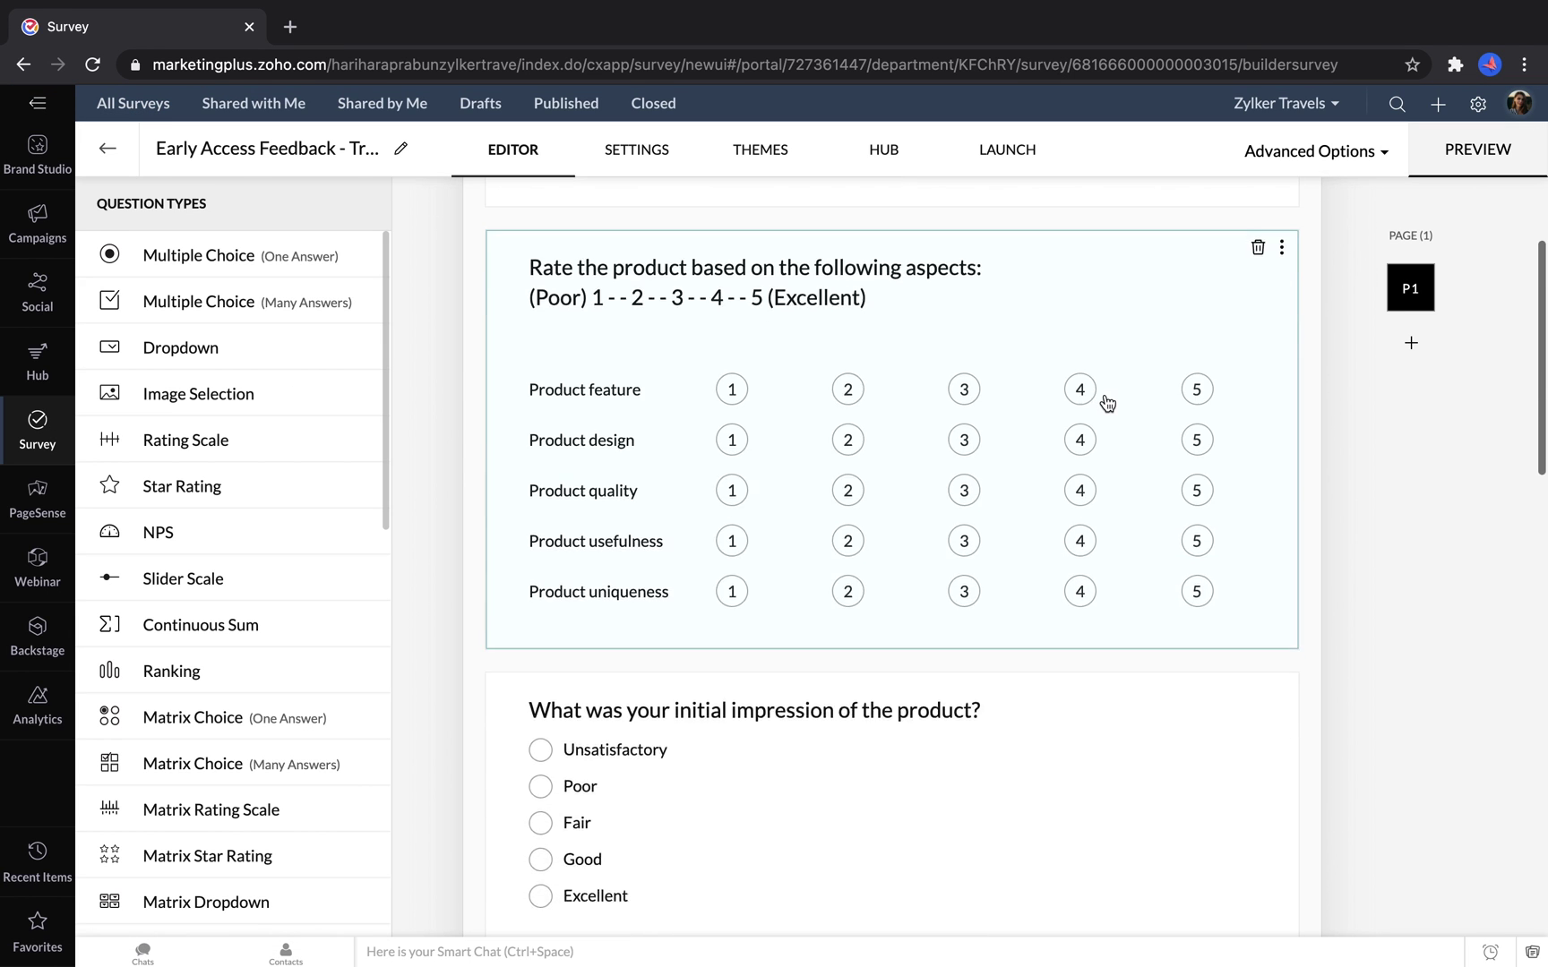
scroll(1107, 404, down, 3)
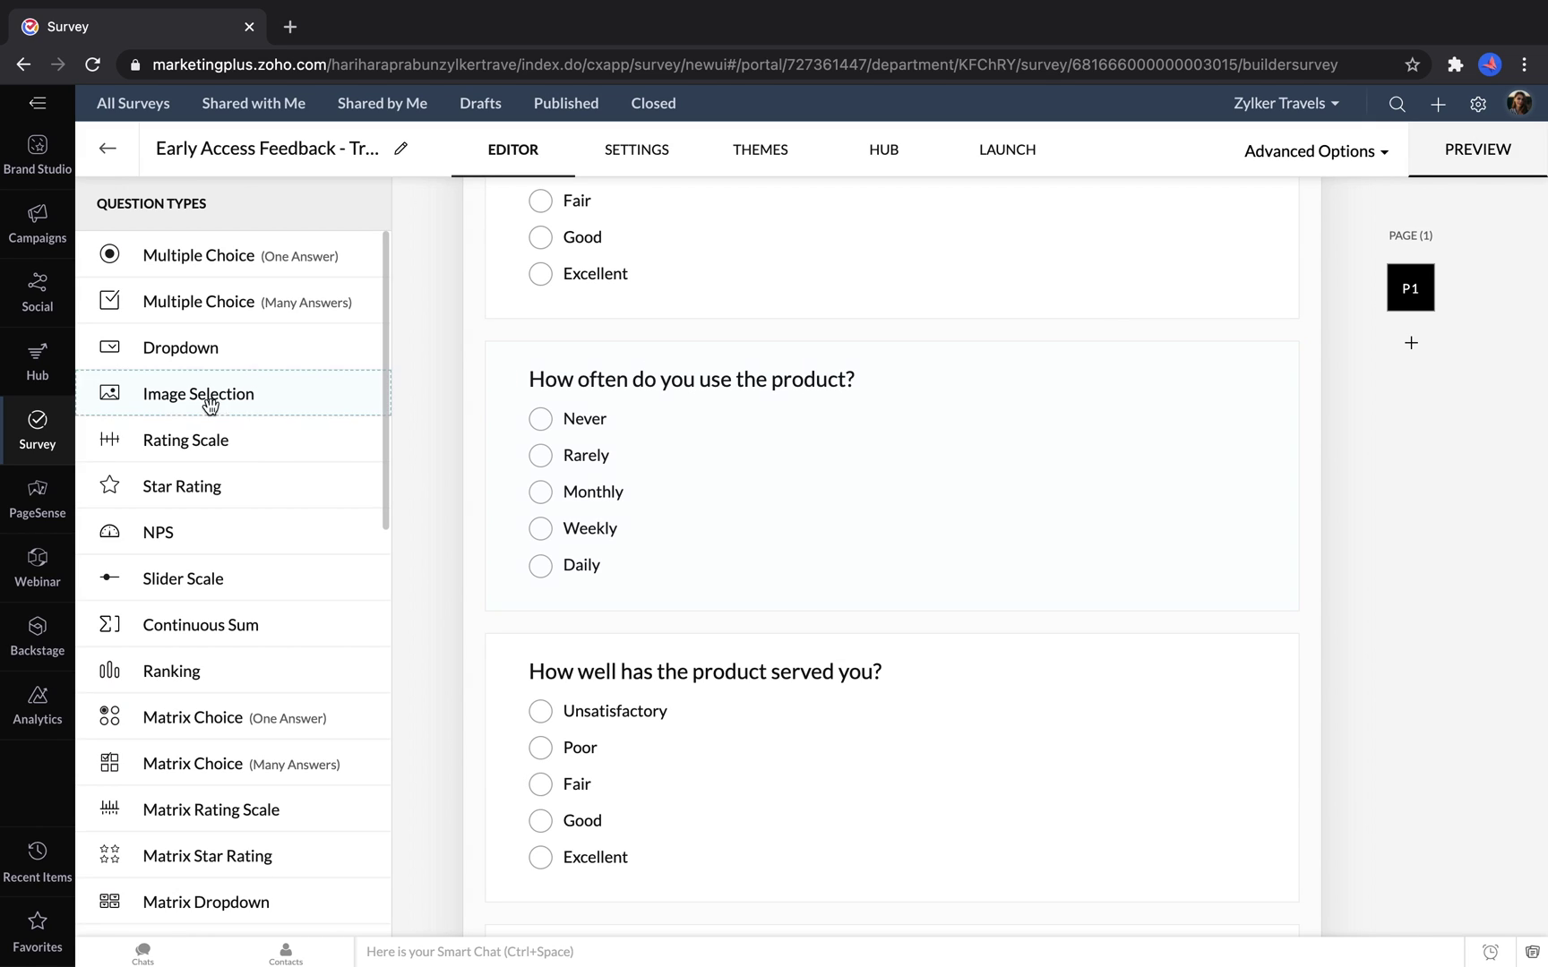
click(34, 498)
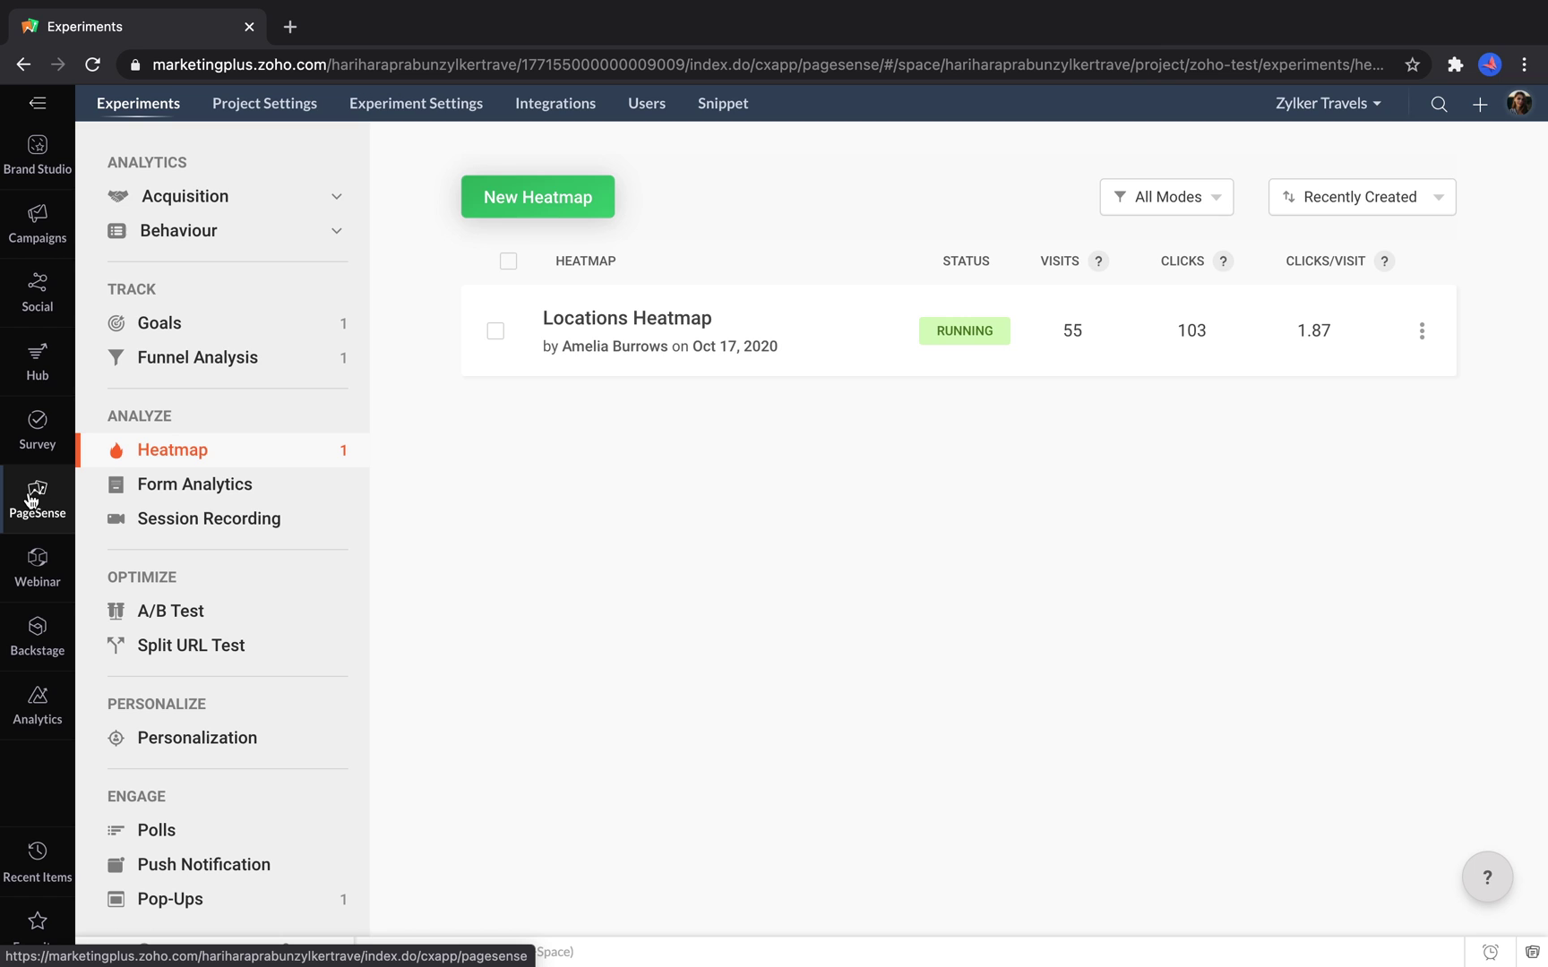
Step: Open the Locations Heatmap report with its 24 visitors and 101 clicks
click(586, 324)
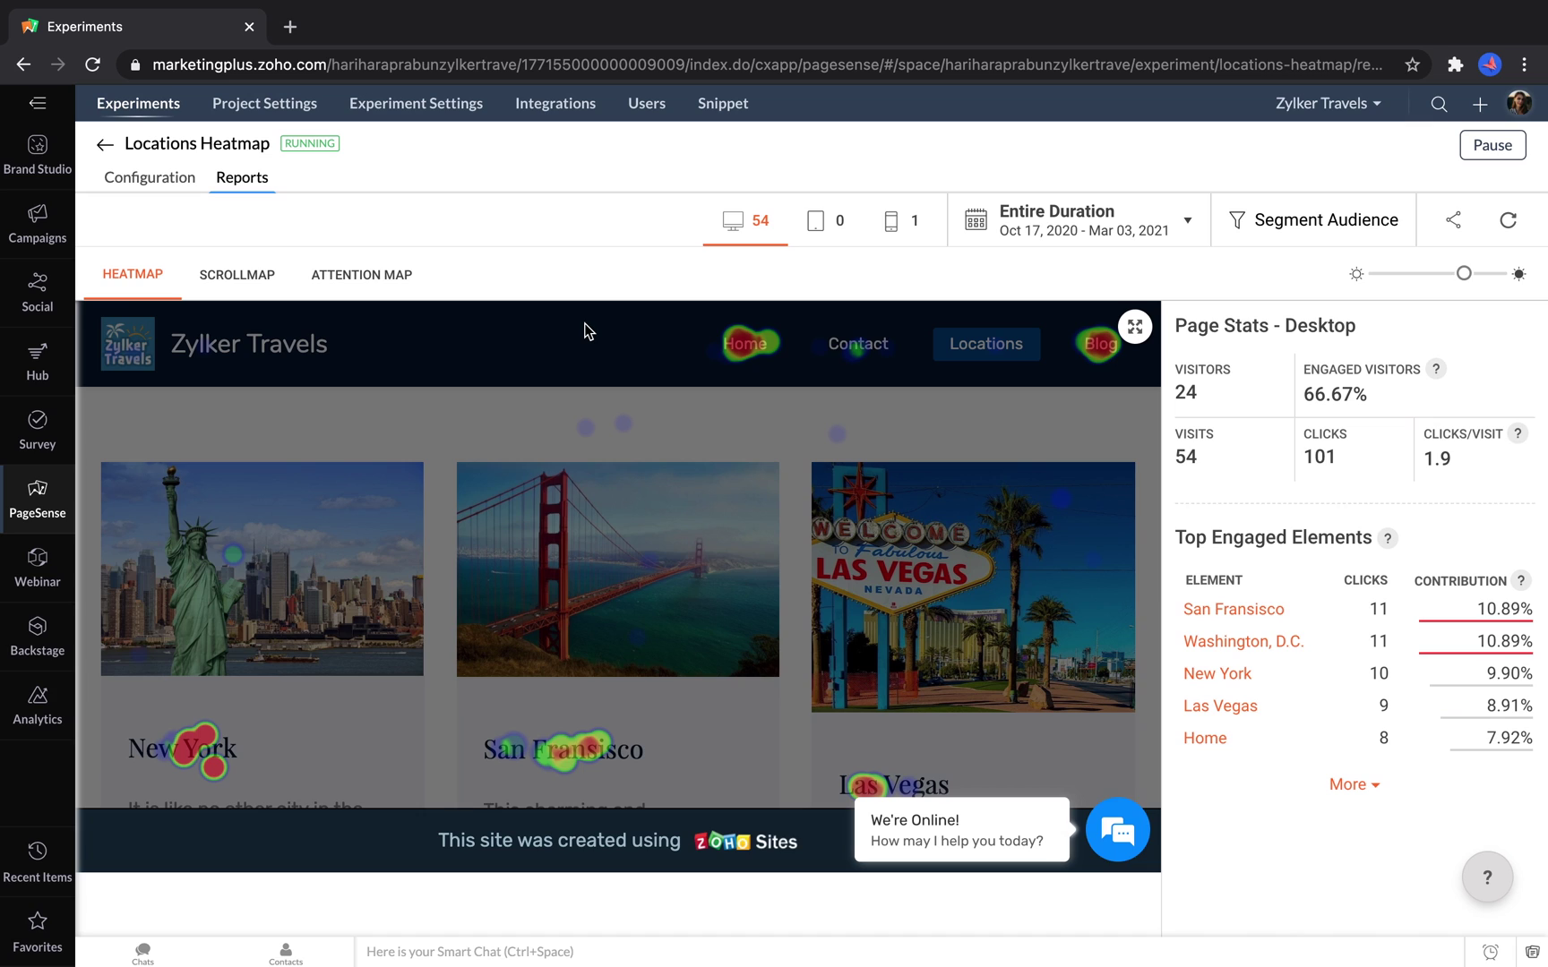
Step: Pass through the Webinar module to the Backstage live events list
click(31, 564)
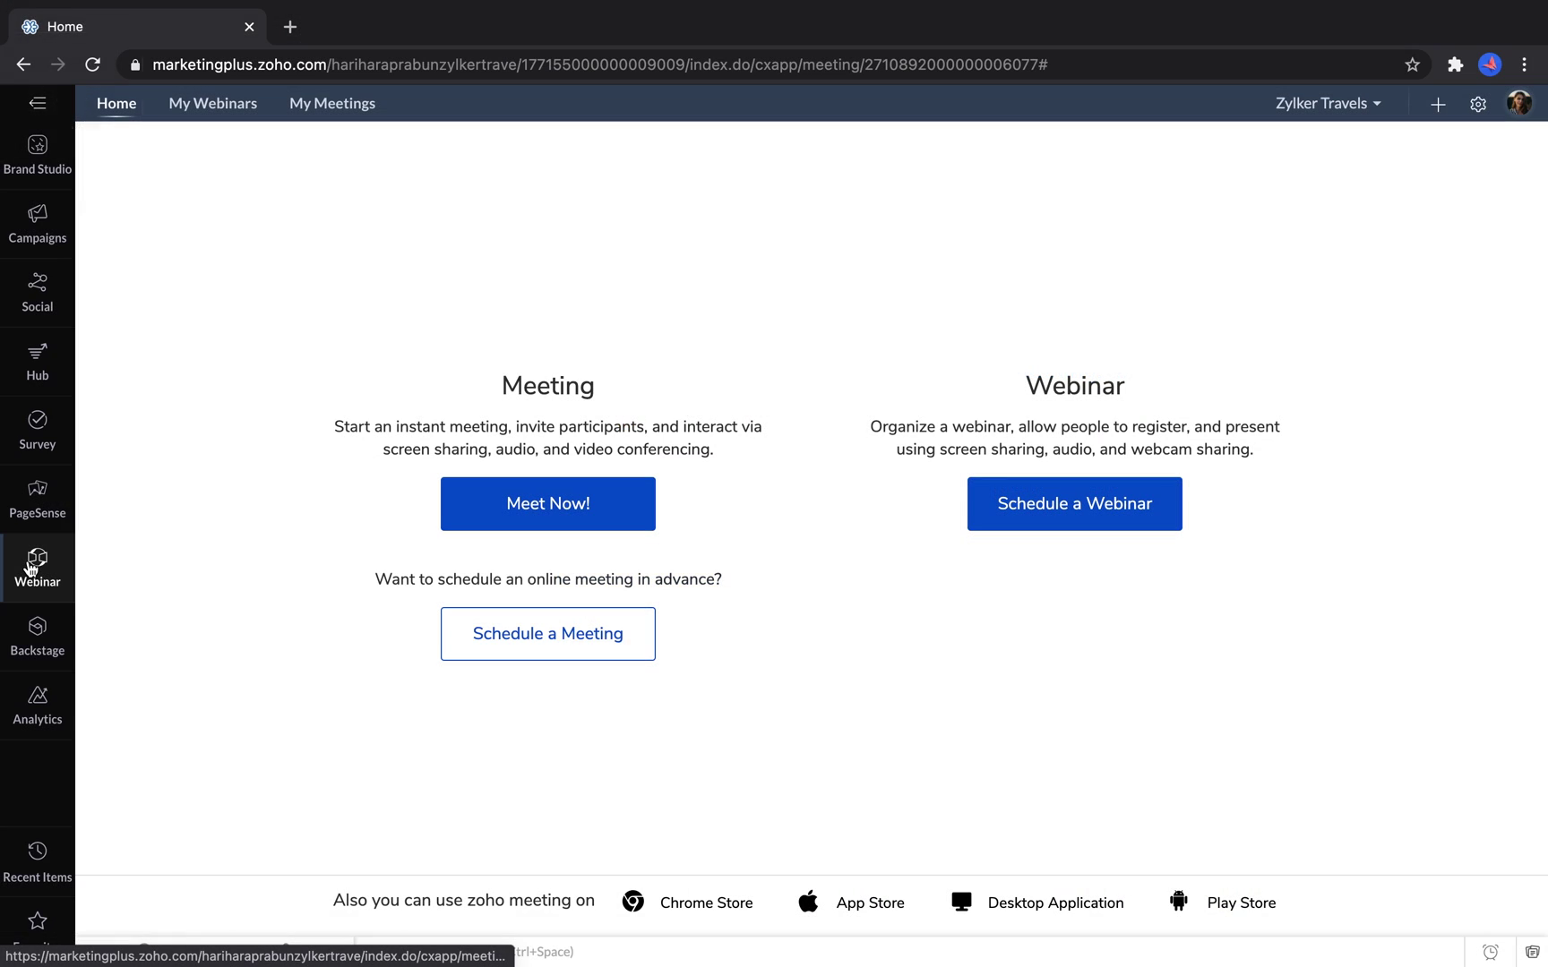
click(31, 637)
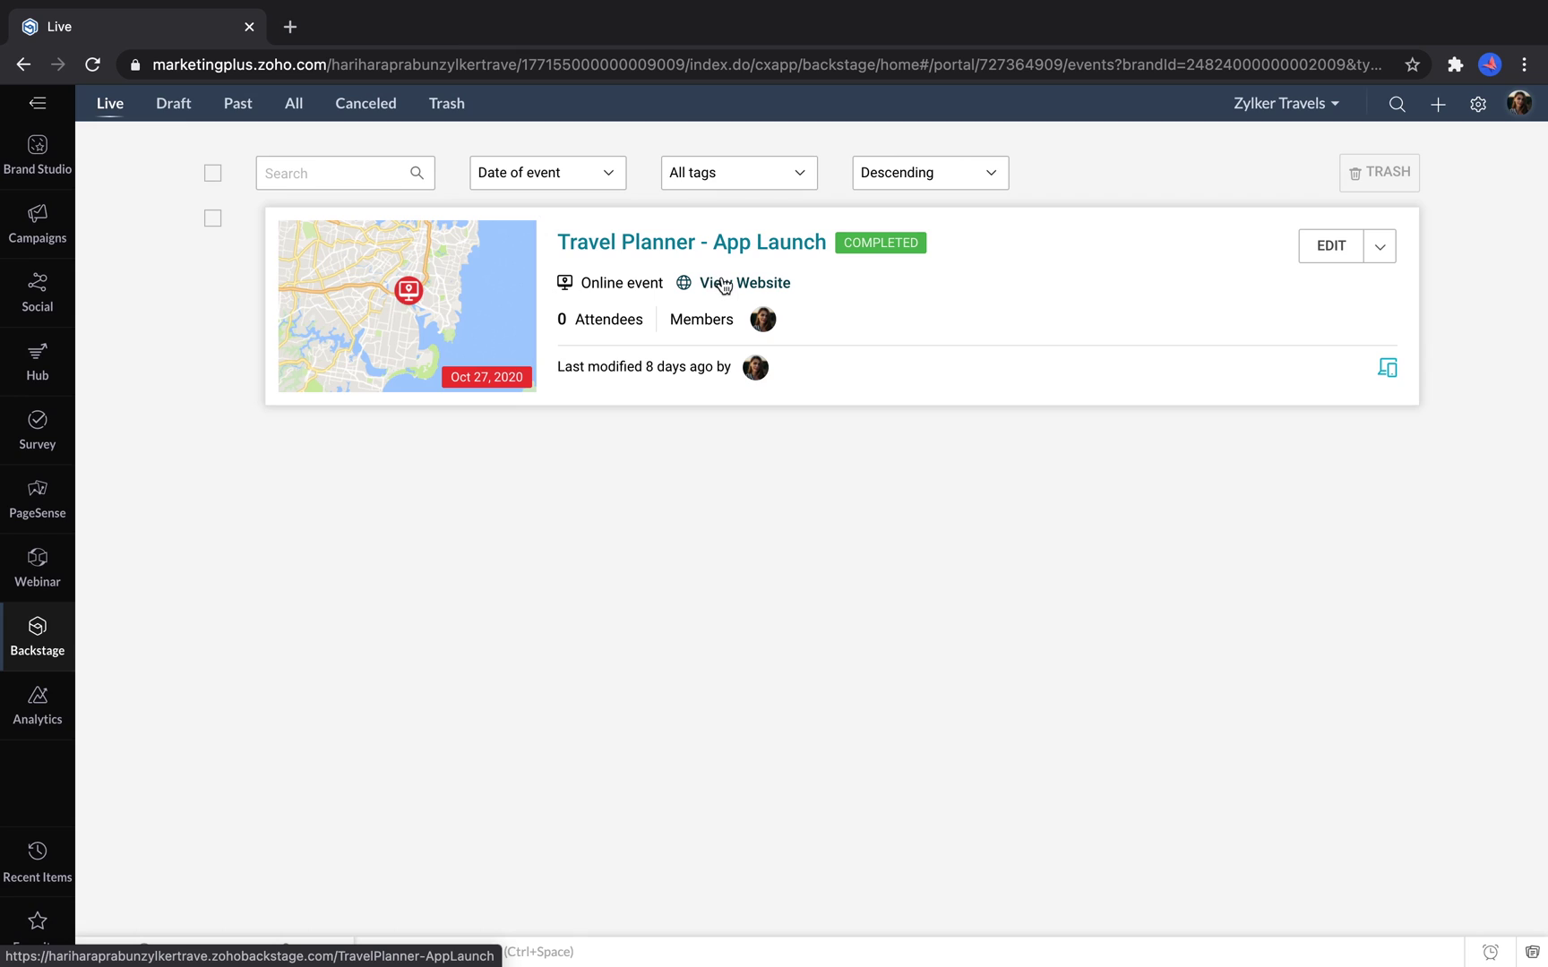
click(723, 285)
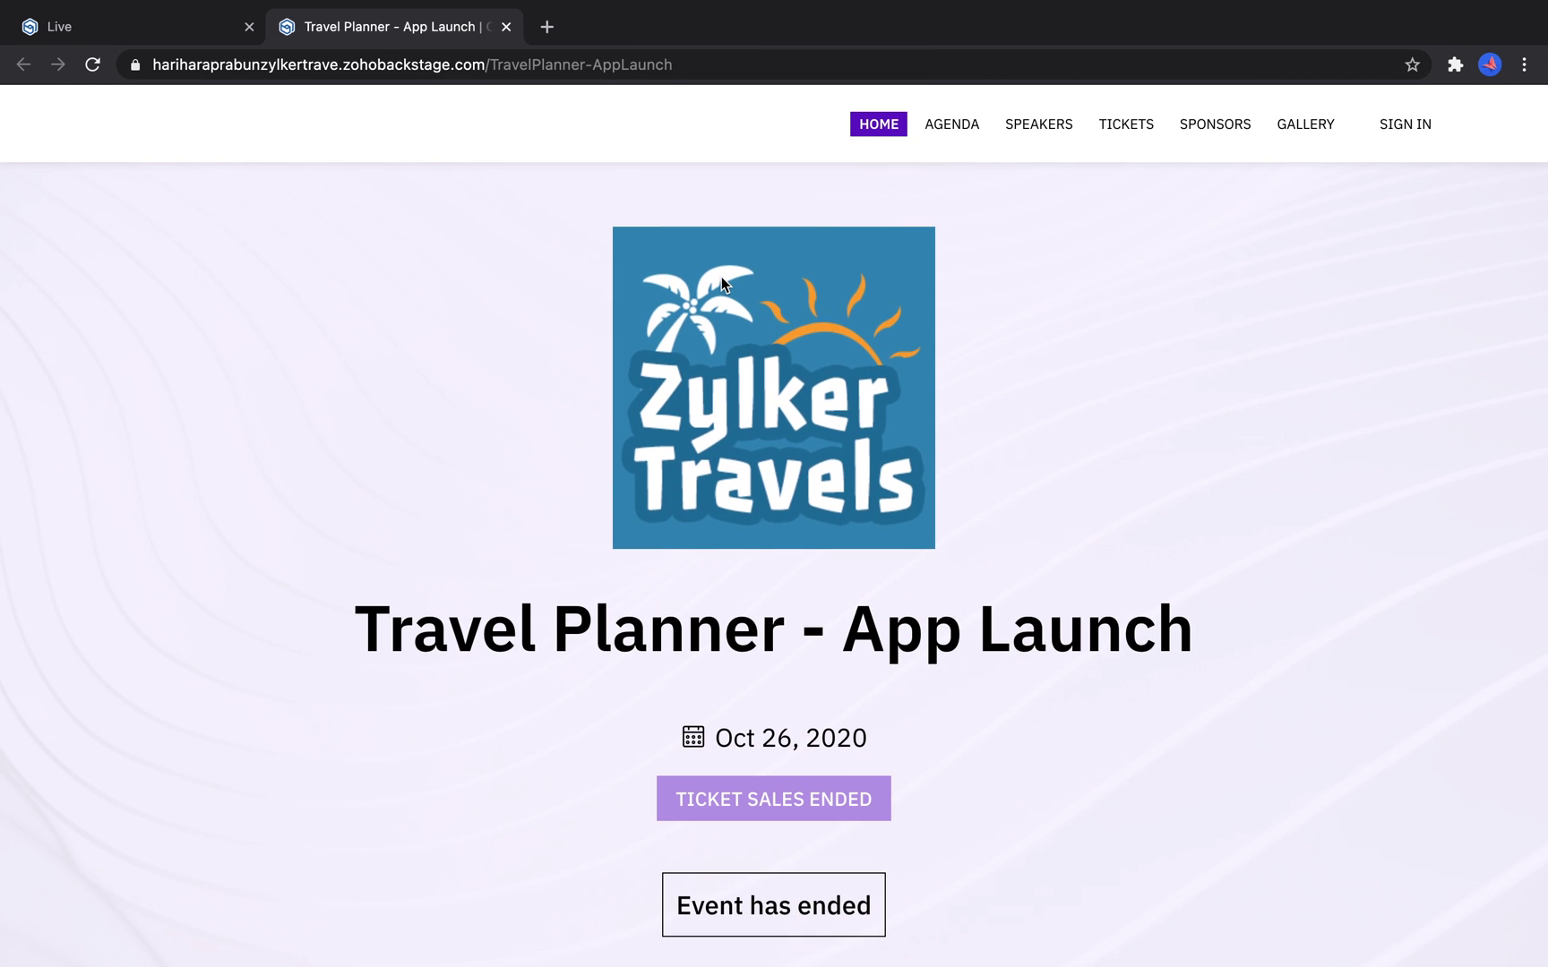
scroll(721, 276, down, 8)
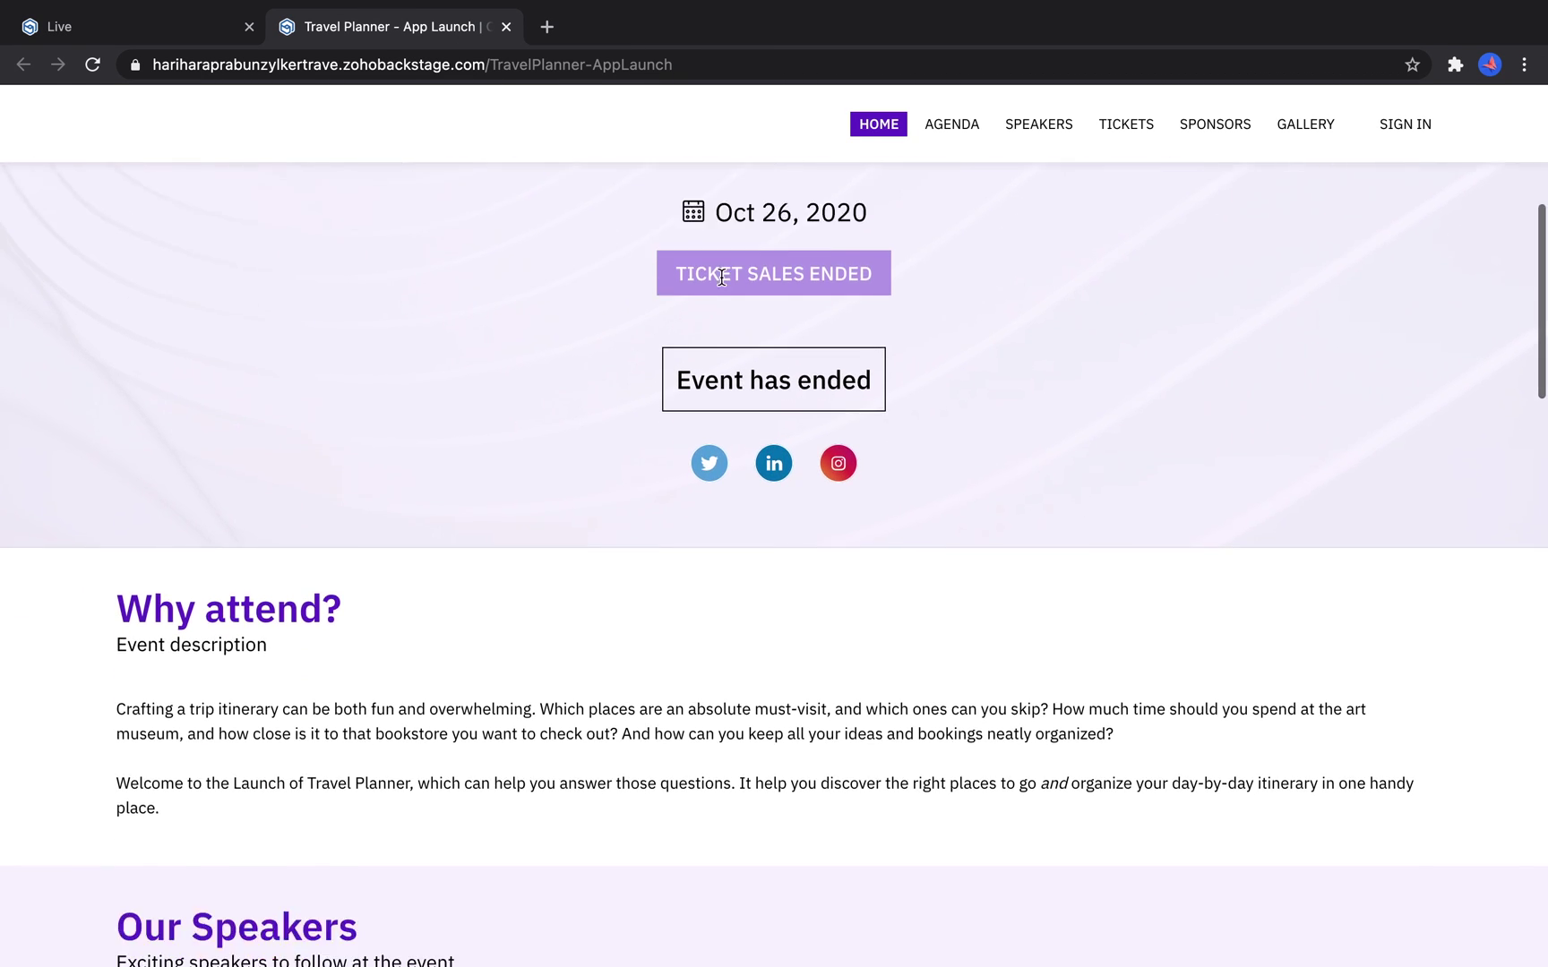
scroll(721, 280, down, 3)
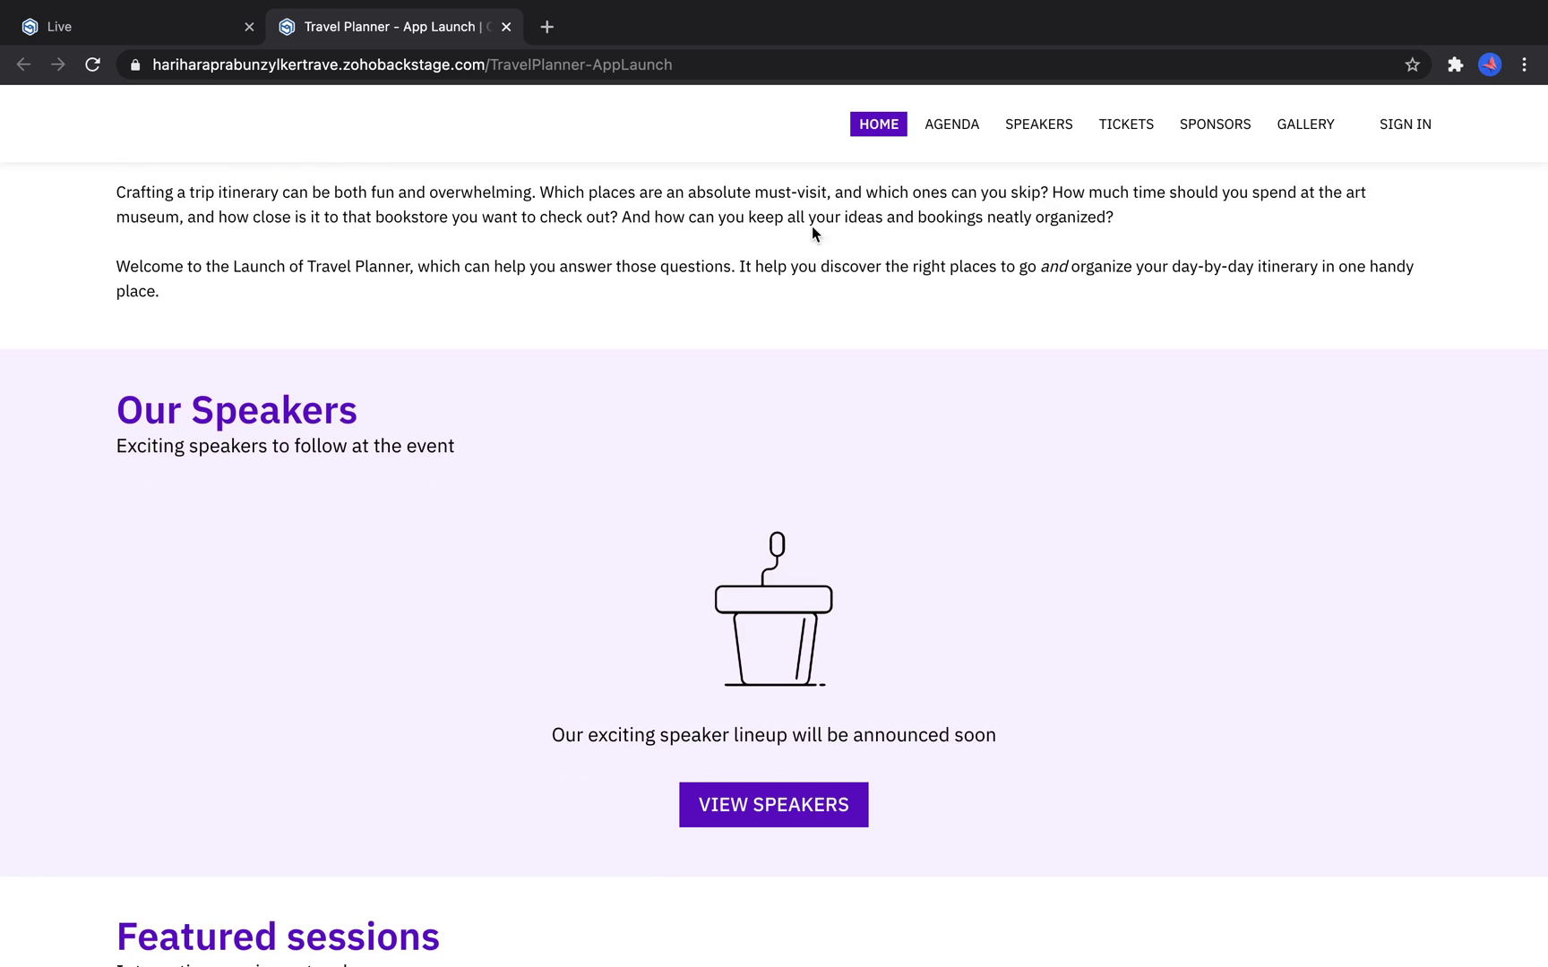
click(954, 132)
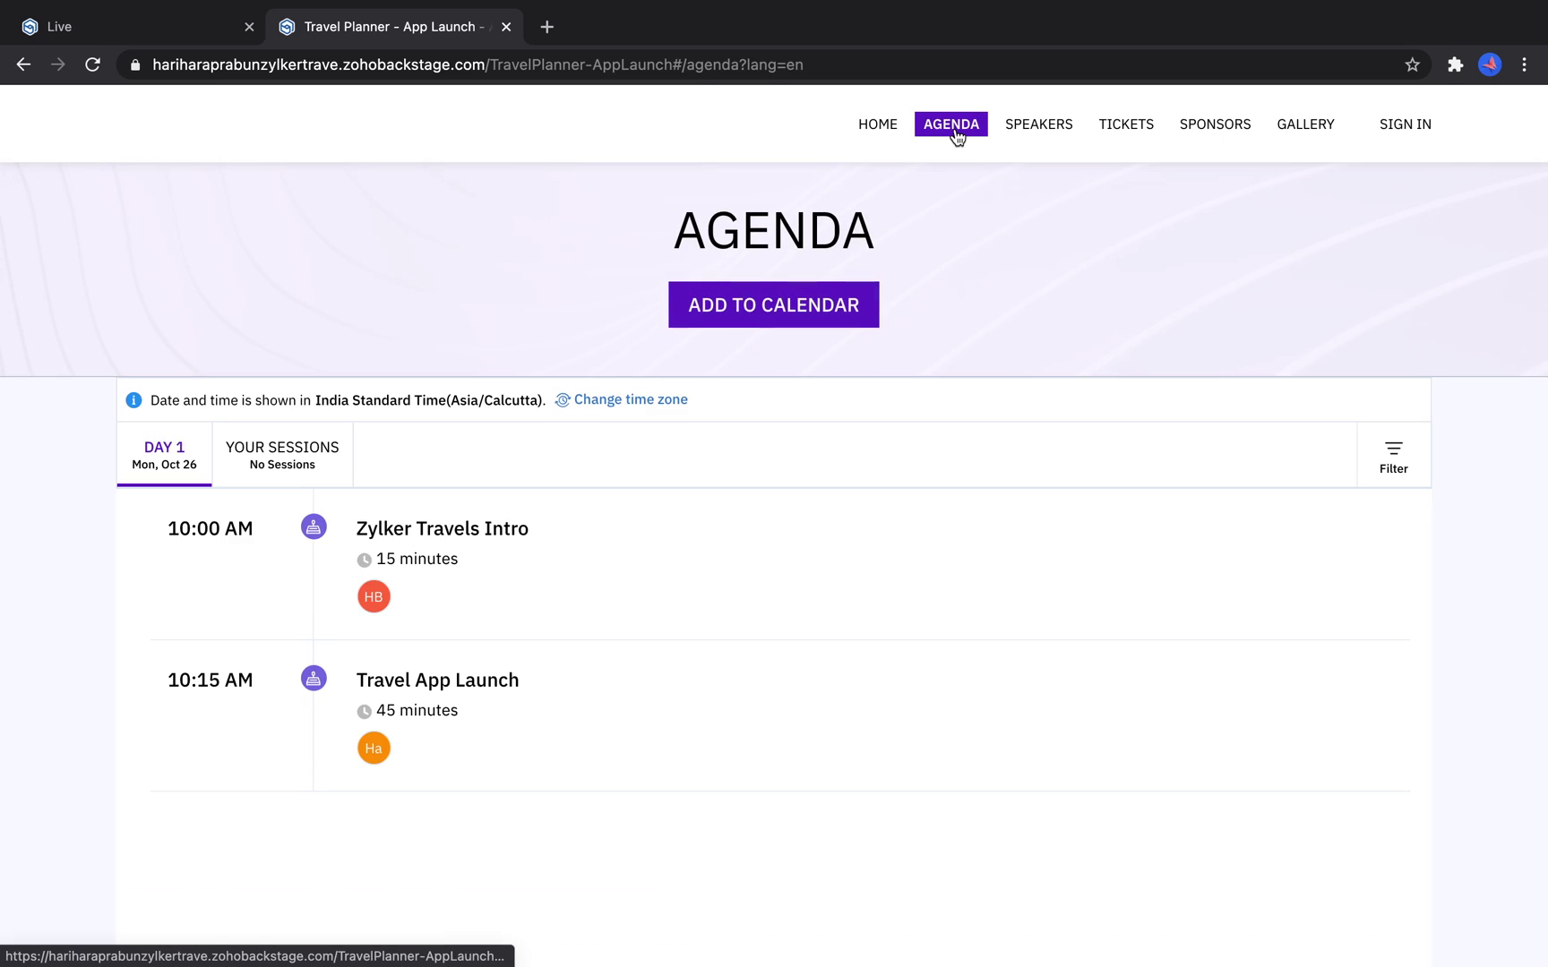
click(1023, 135)
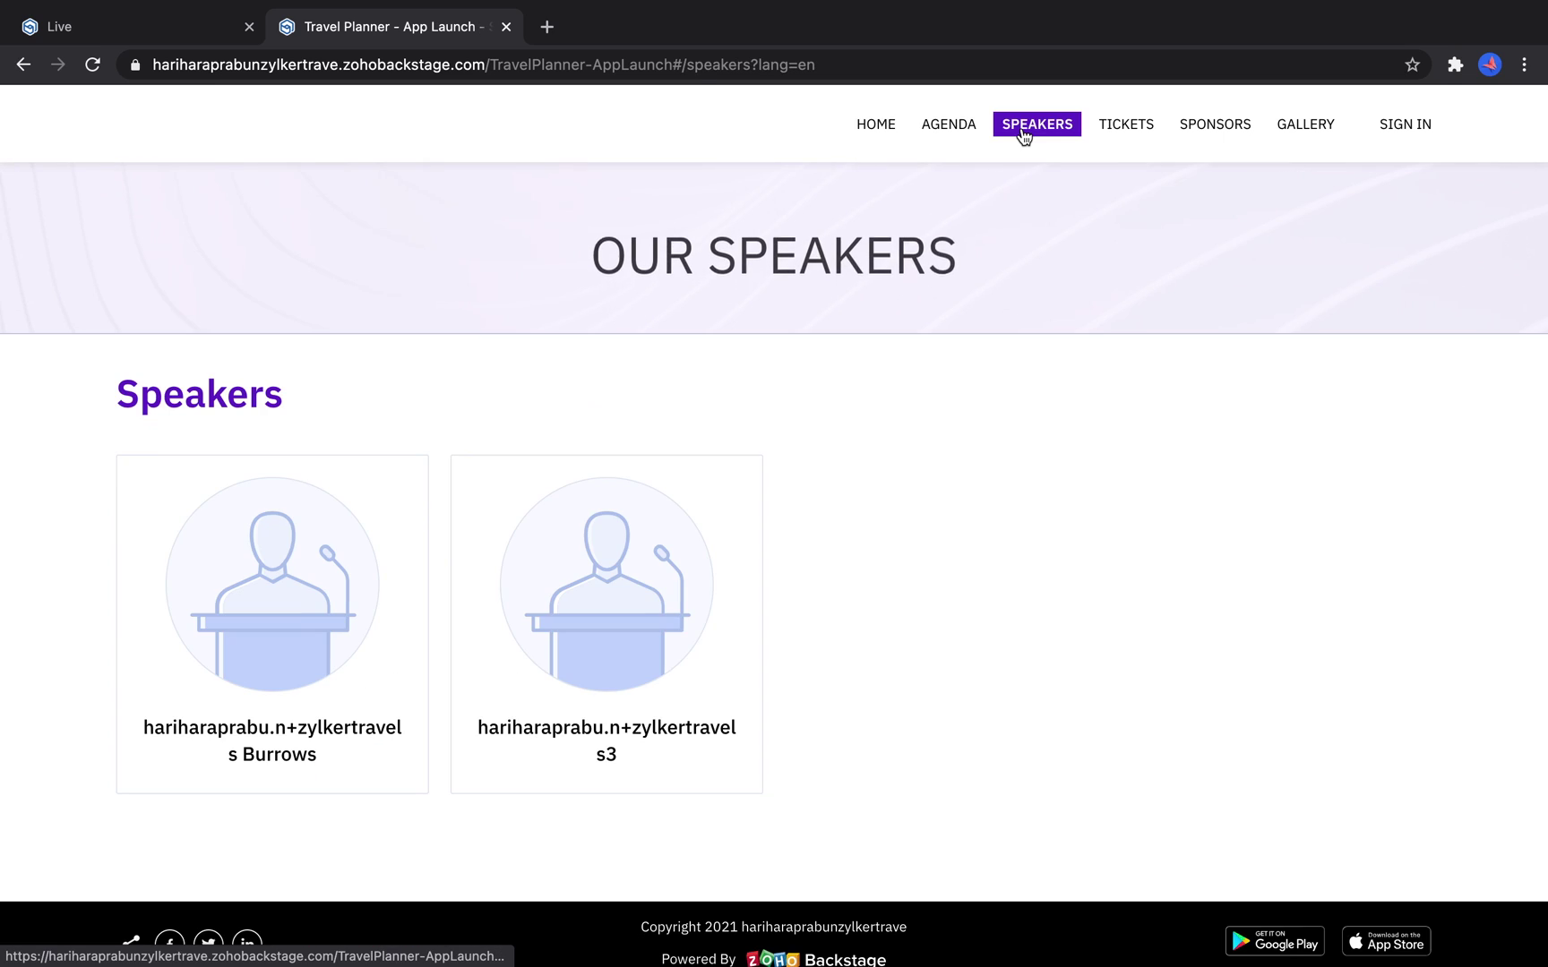
click(1111, 136)
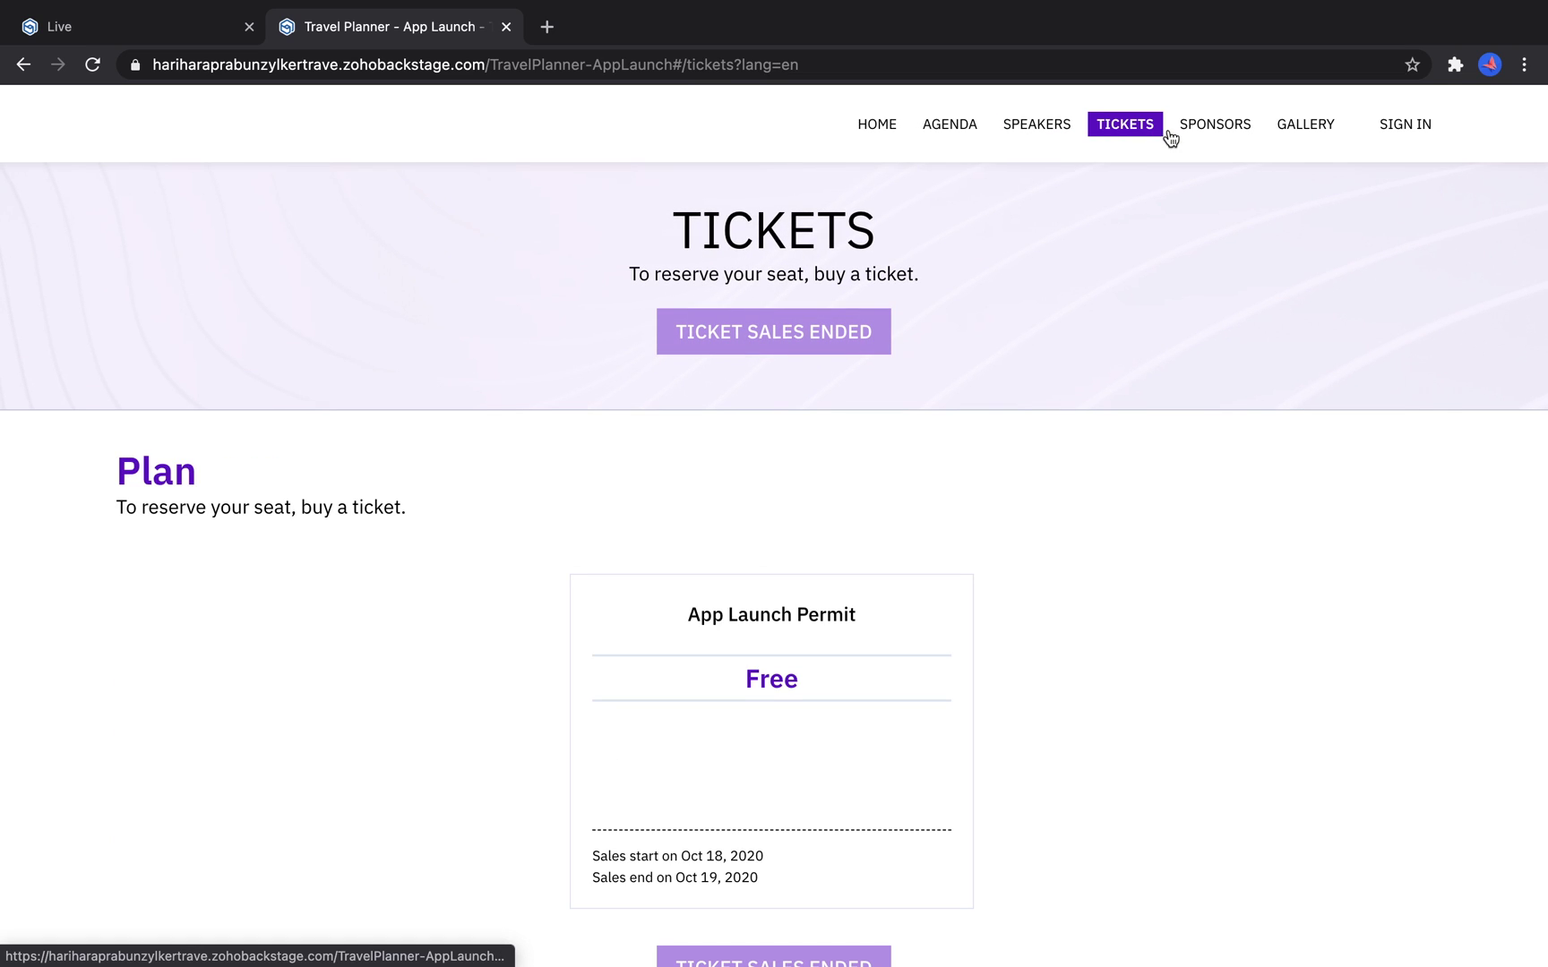
click(1198, 134)
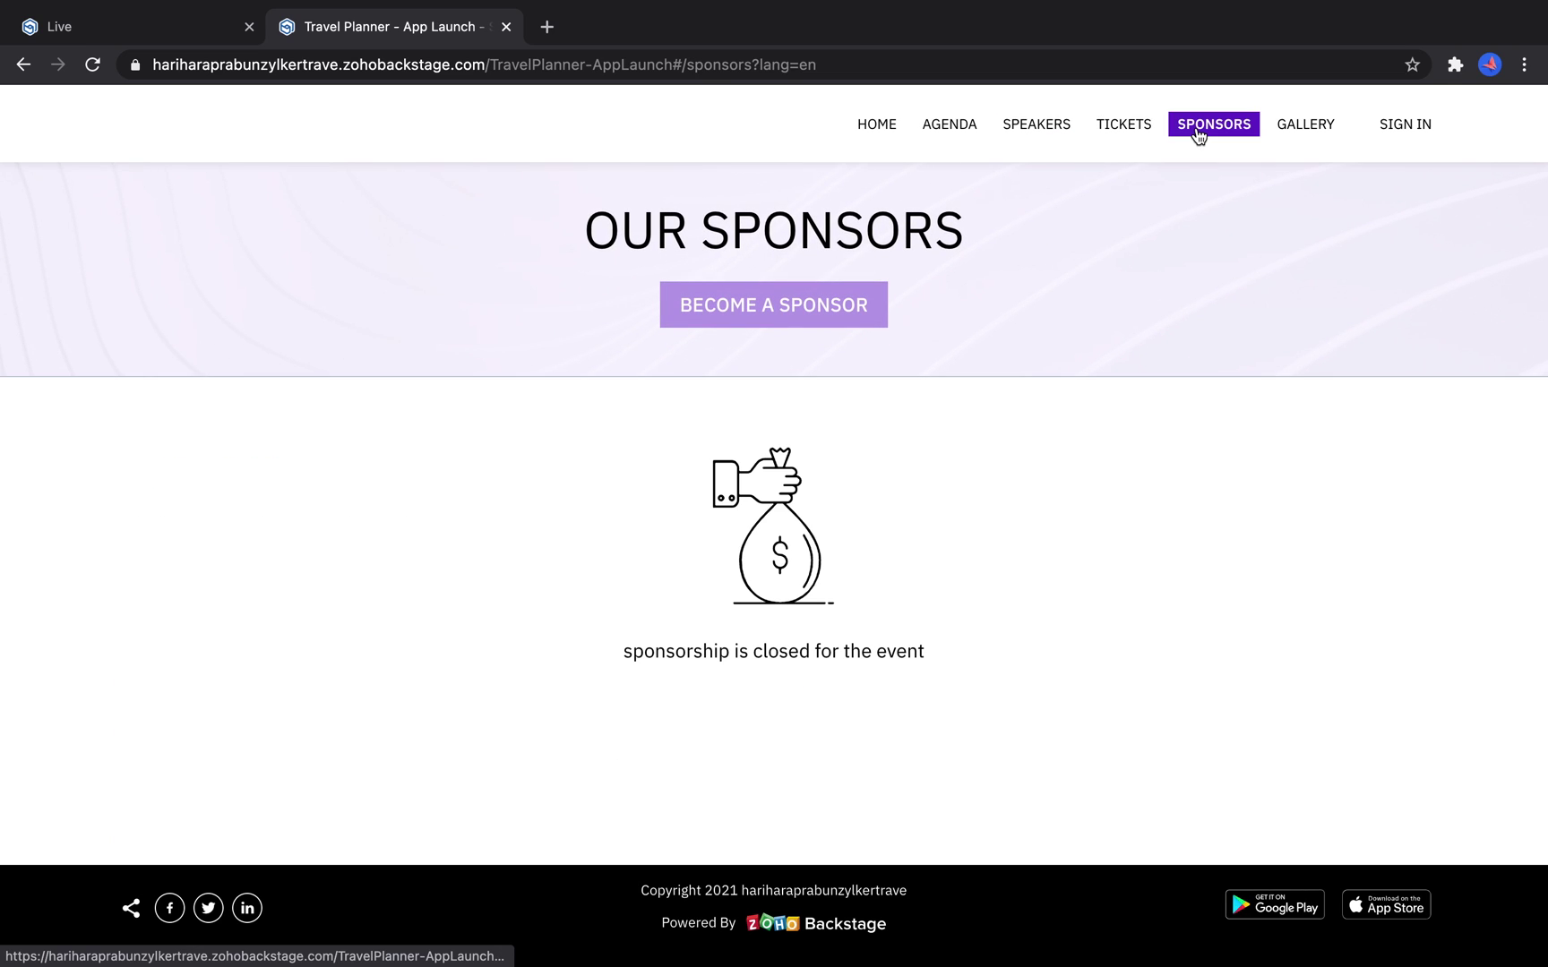
click(506, 26)
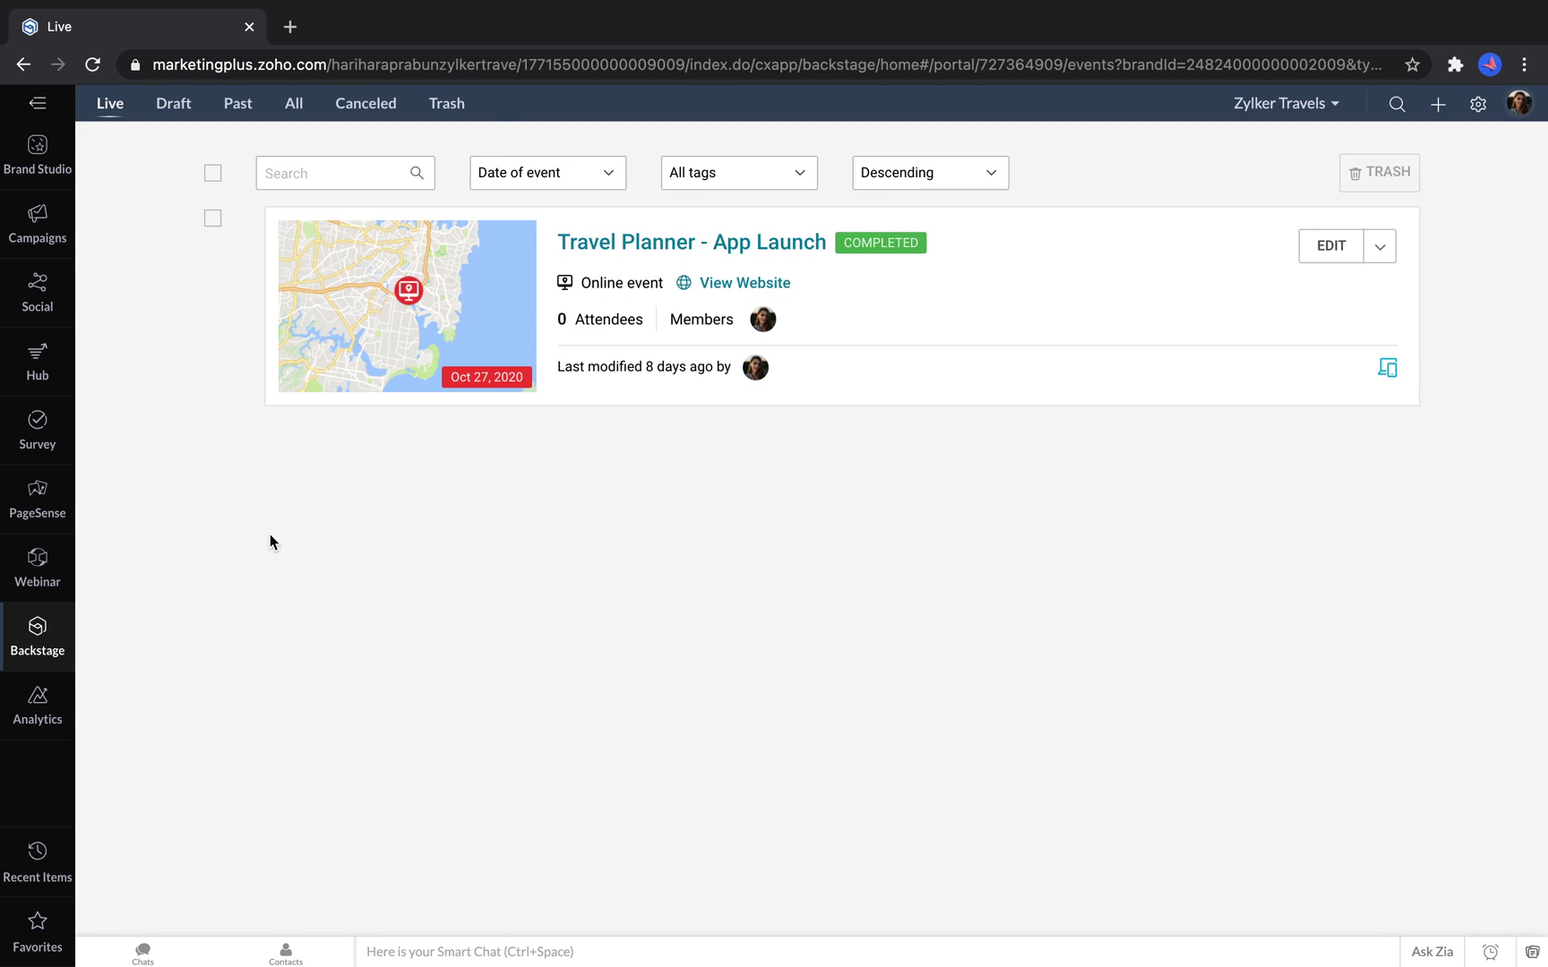
Step: Review the Sales Dashboard in Analytics, then open the Zylker Travels admin setup Roles page
click(38, 703)
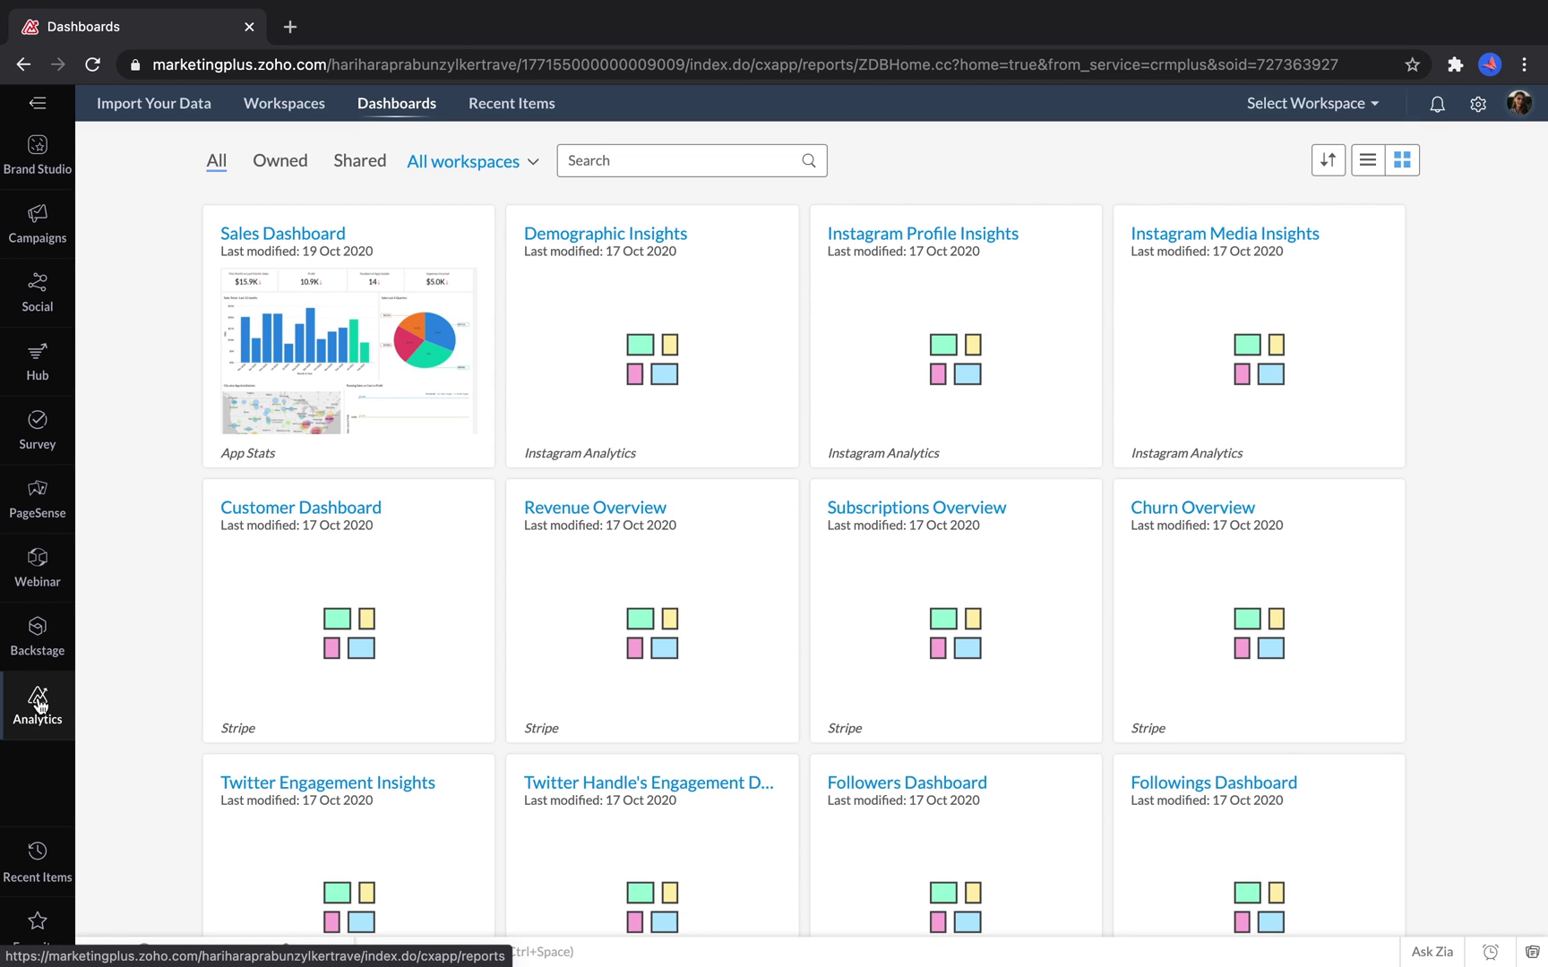
click(314, 336)
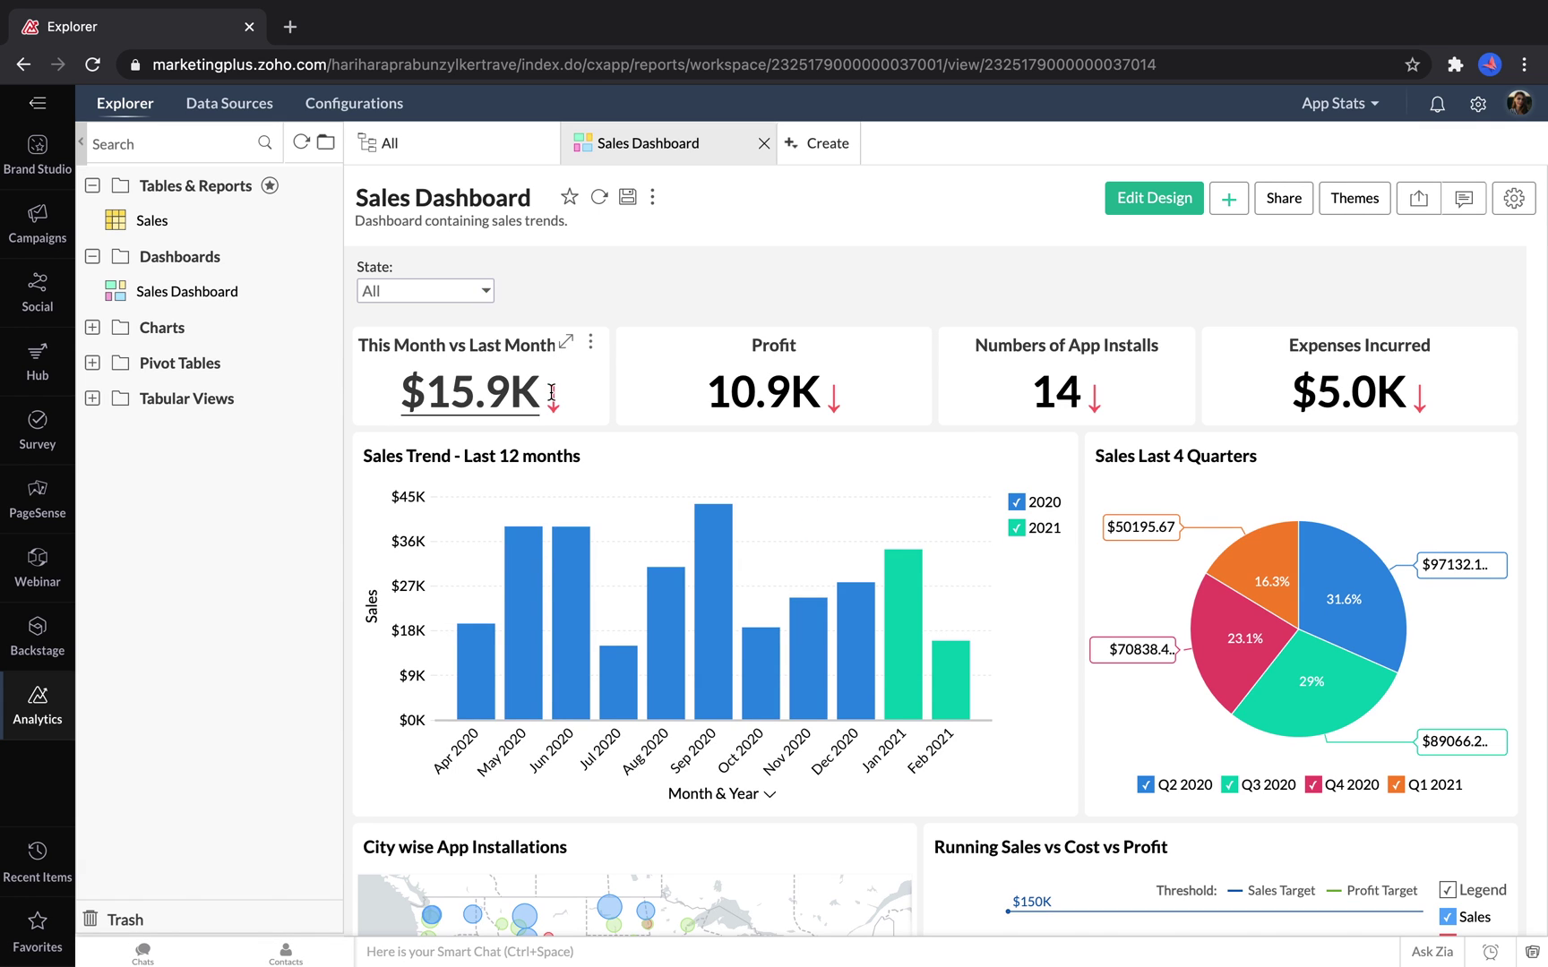
scroll(654, 466, down, 5)
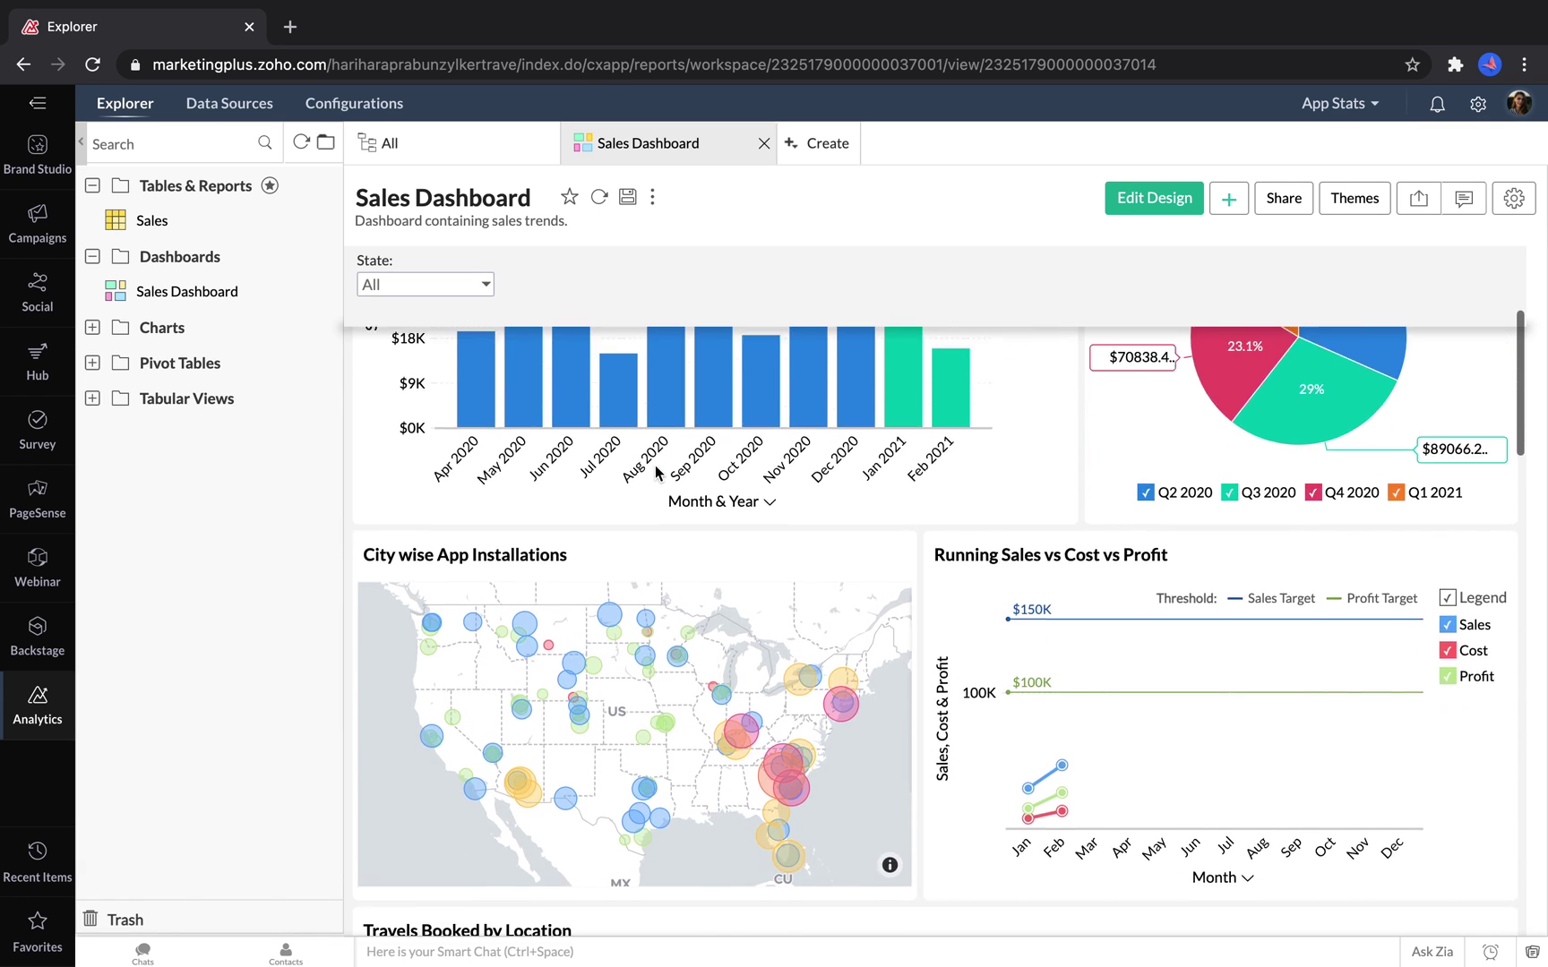
scroll(657, 473, down, 3)
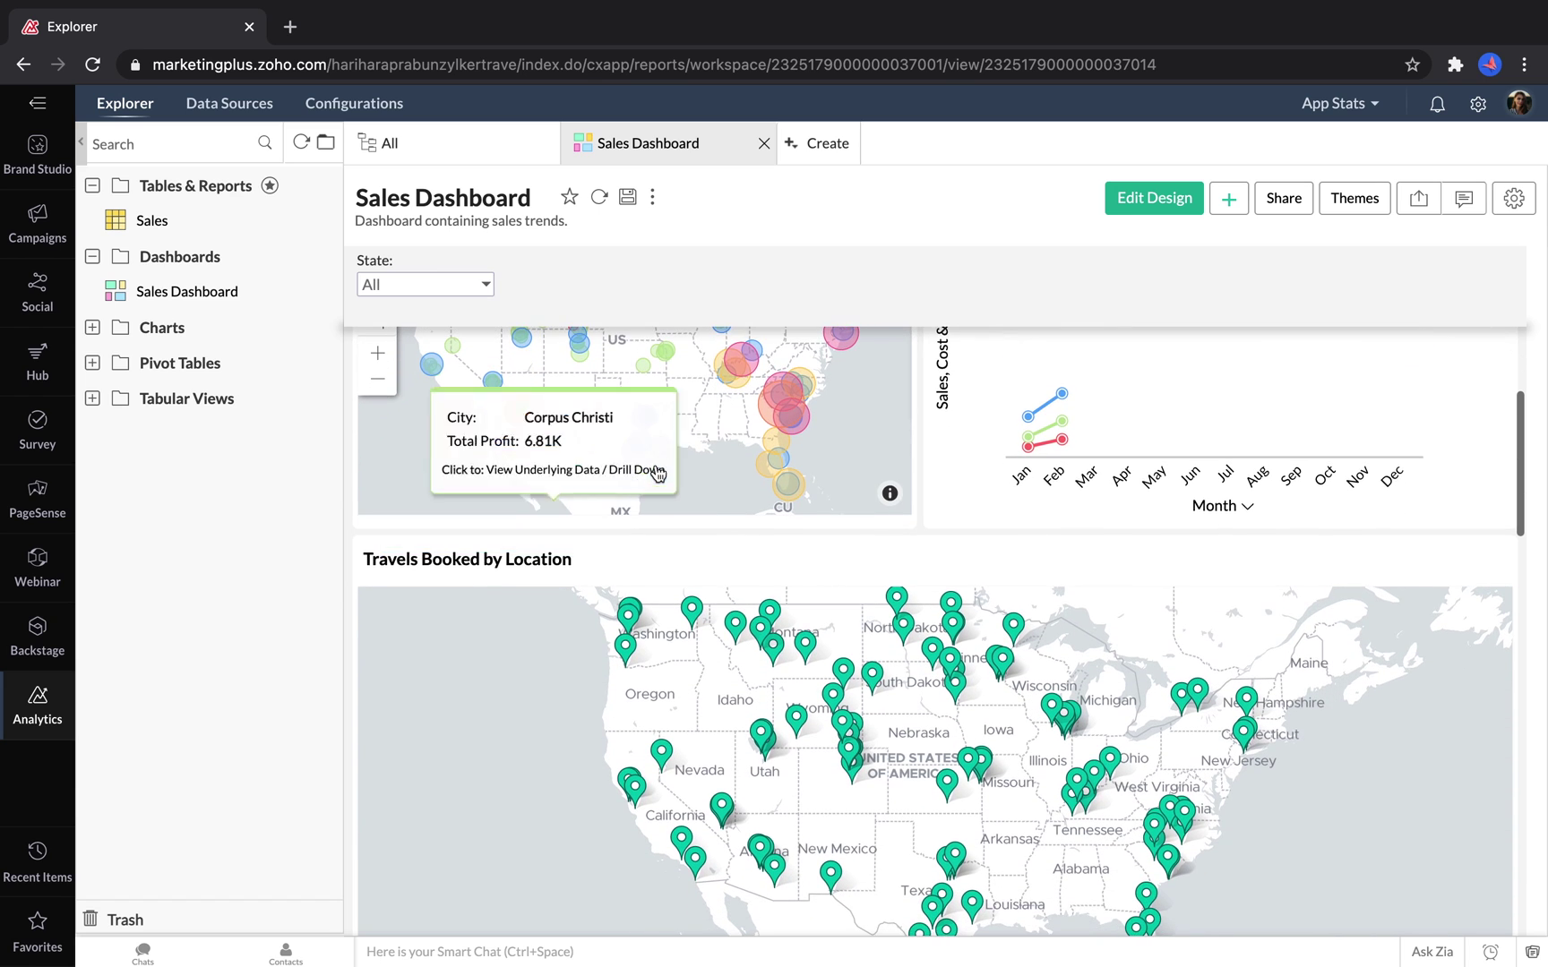
scroll(657, 468, up, 5)
scroll(657, 460, up, 3)
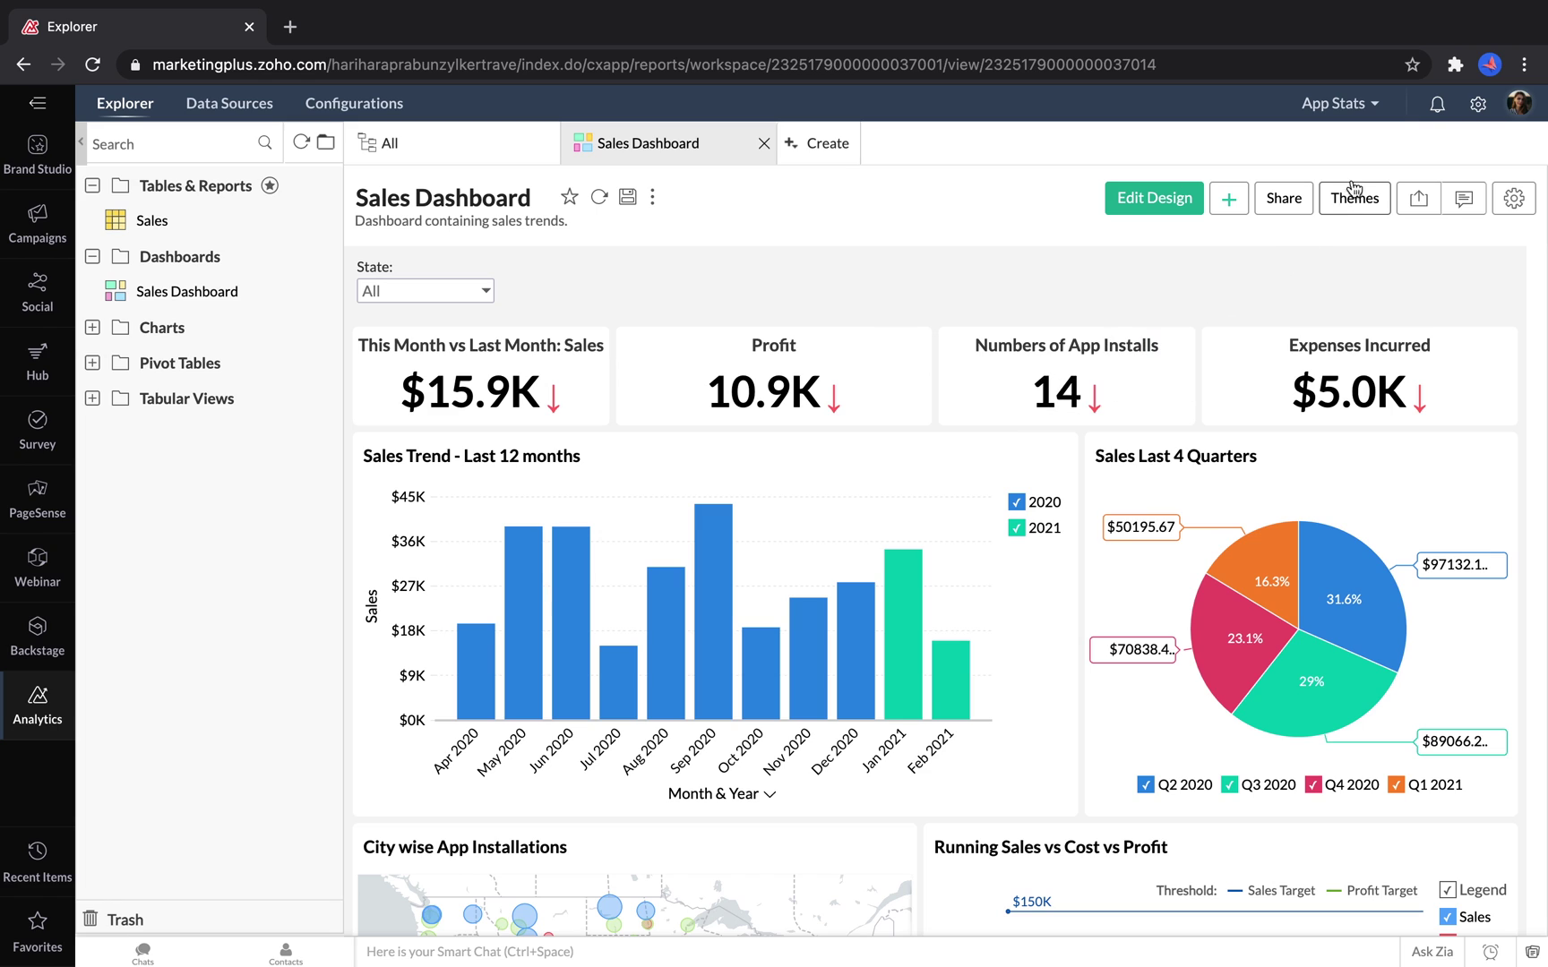
click(1480, 106)
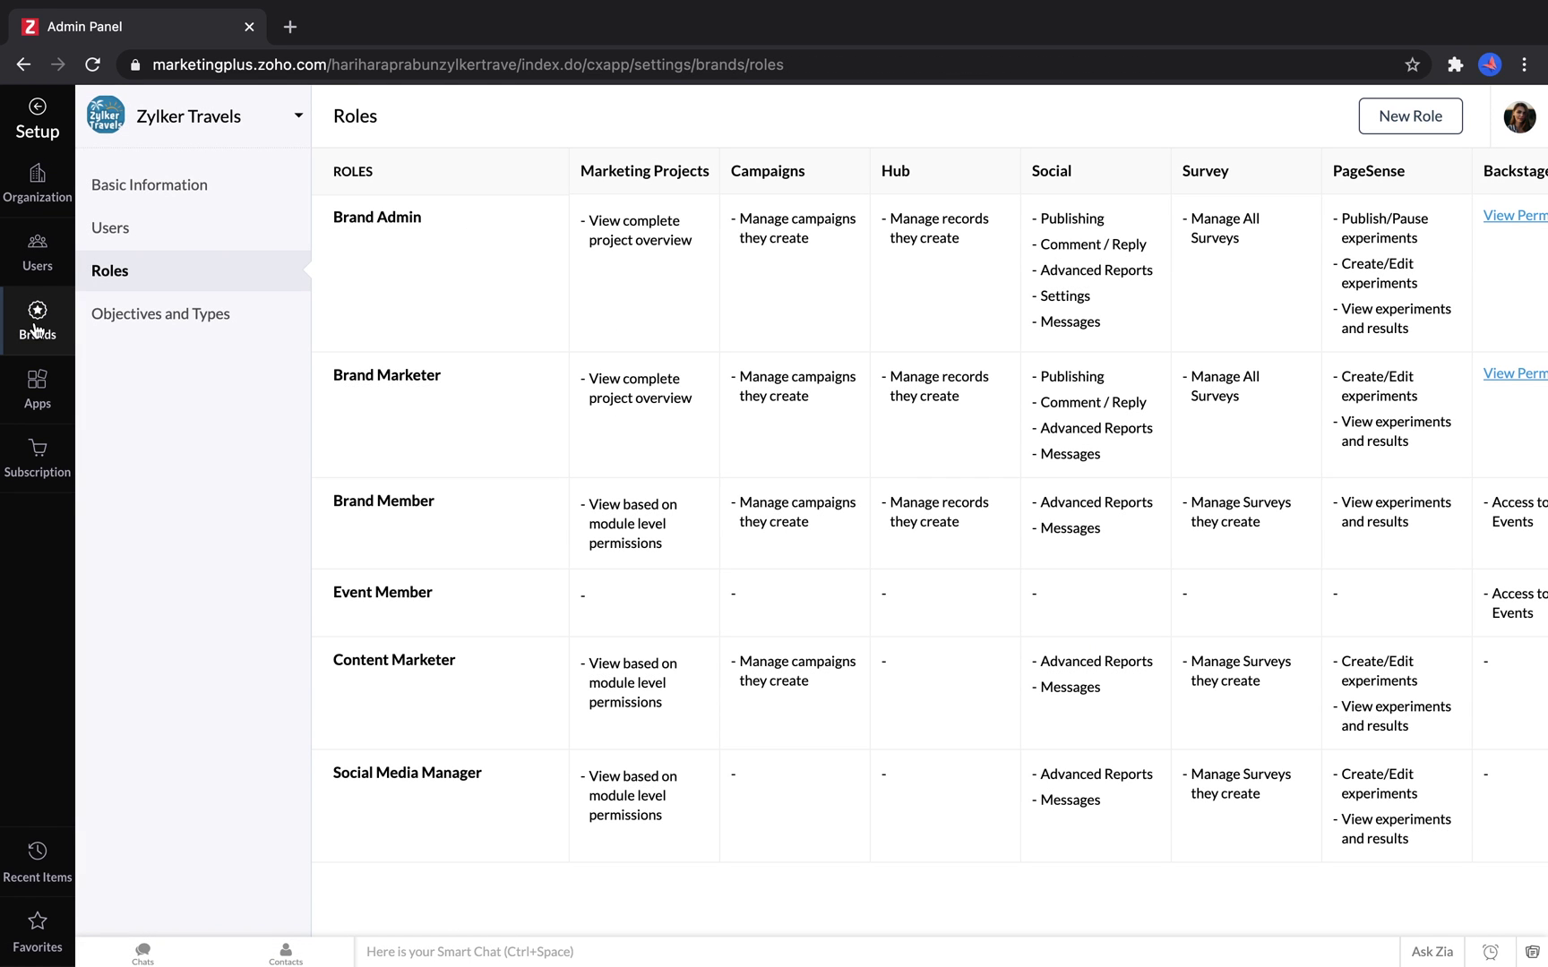
Step: View the brand's Users list, check a Brand Marketer's role options, and cancel without changes
click(149, 235)
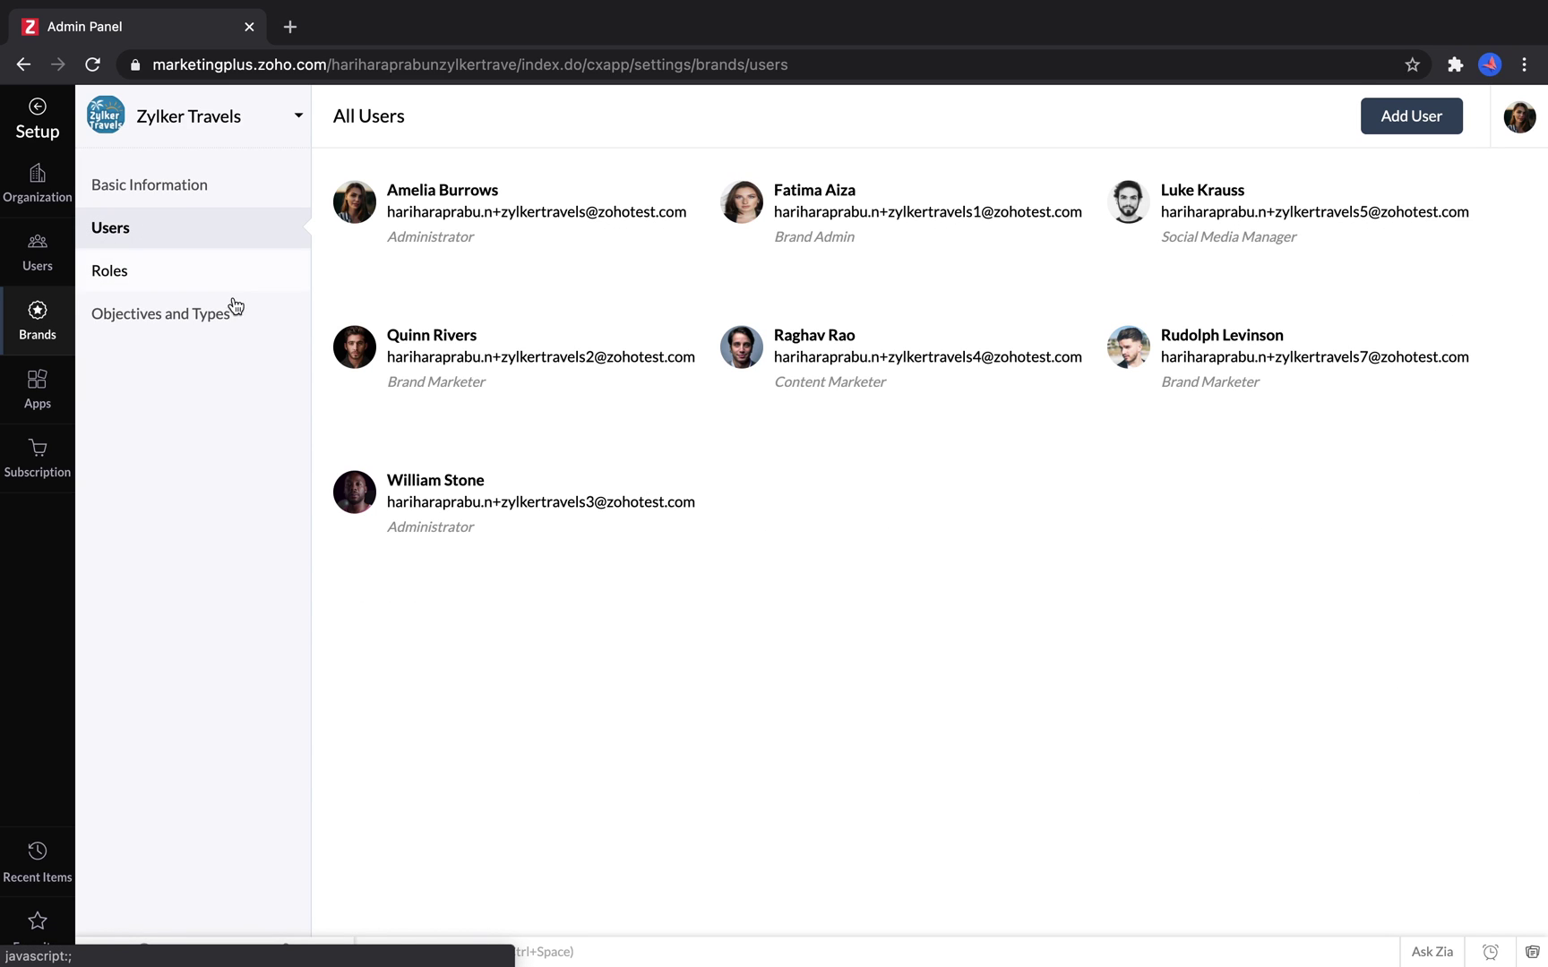
mouse_move(358, 379)
click(396, 409)
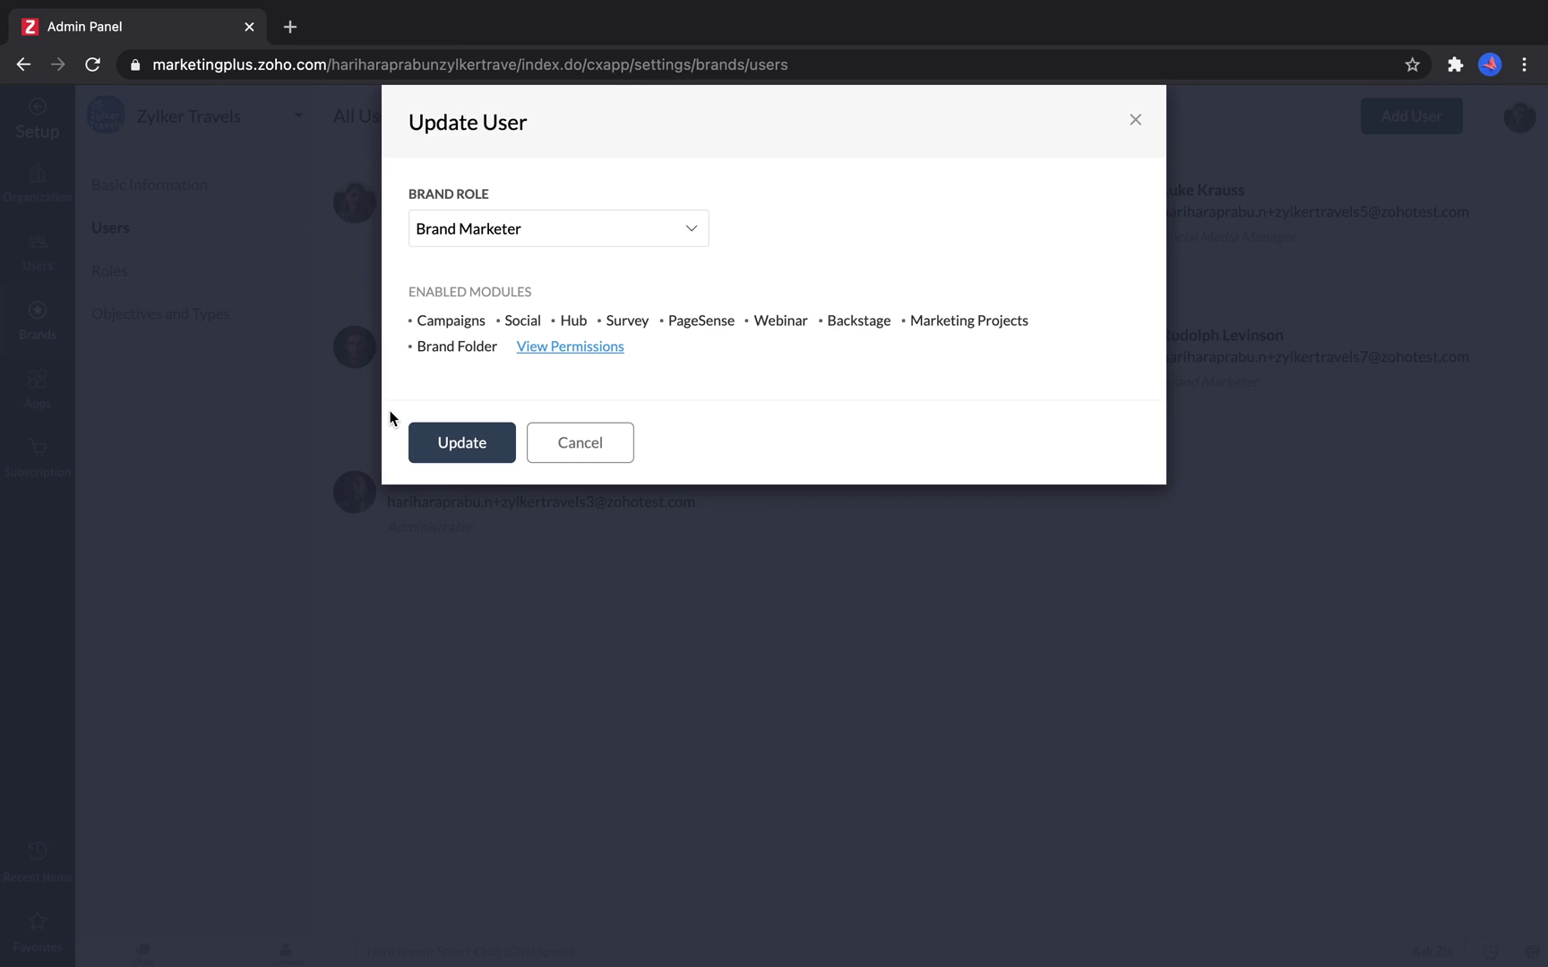
click(589, 228)
click(589, 229)
click(559, 438)
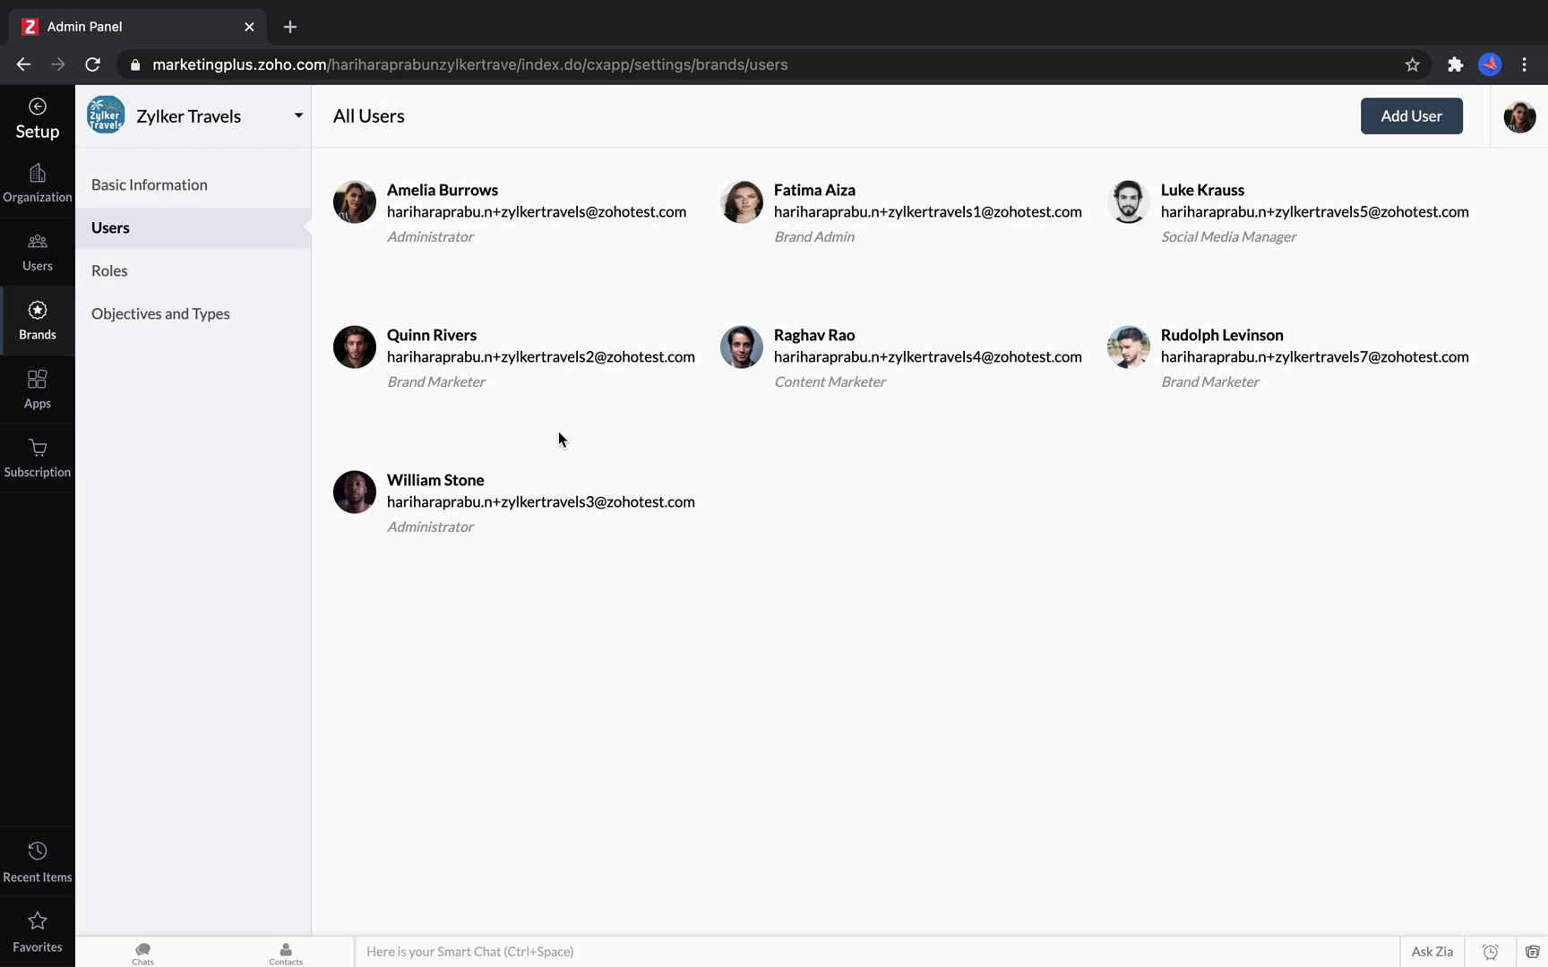